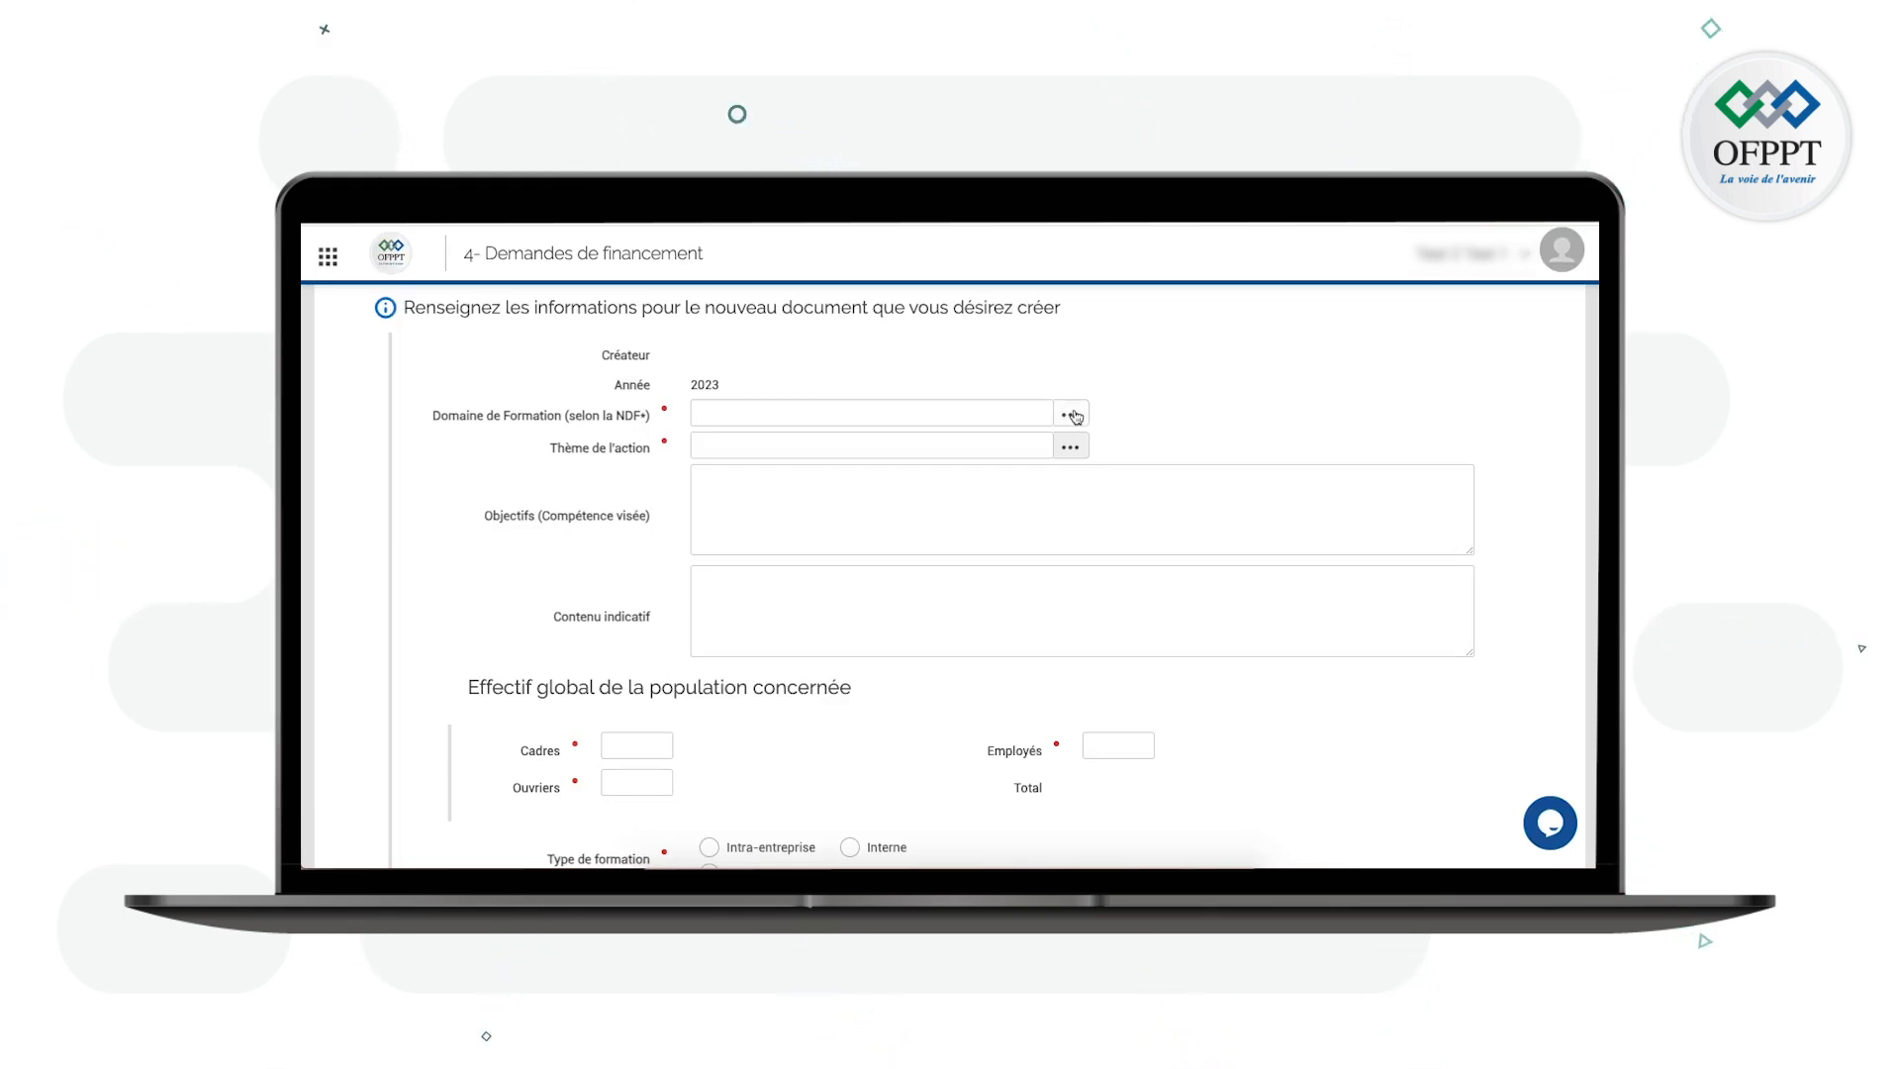
# Fill in domain Commerce et marketing, theme ACCOMPAGNEMENT A LA MISE EN PLACE D'UNE ORGANISATION COMMERCIALE ET MARKETING, and objective "Sens de la Communication - Créativité"
pyautogui.click(1072, 416)
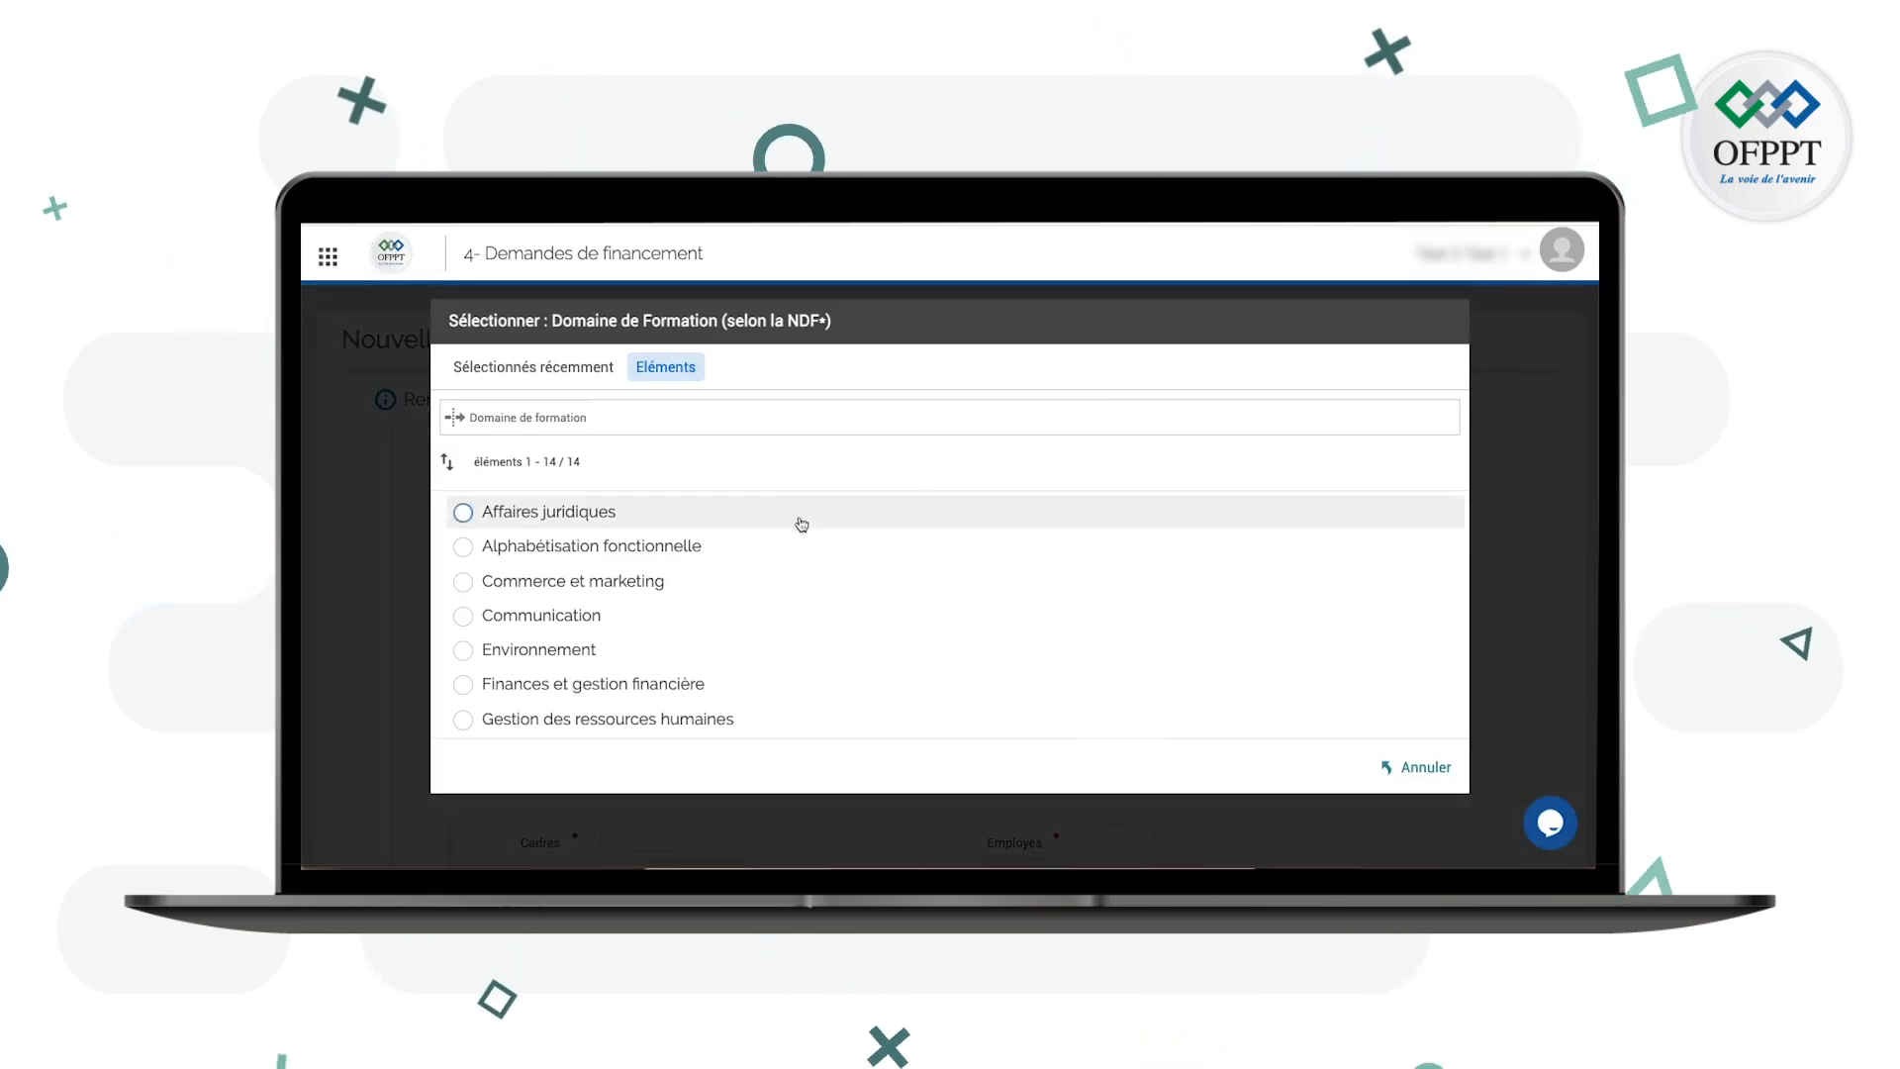
pyautogui.click(757, 579)
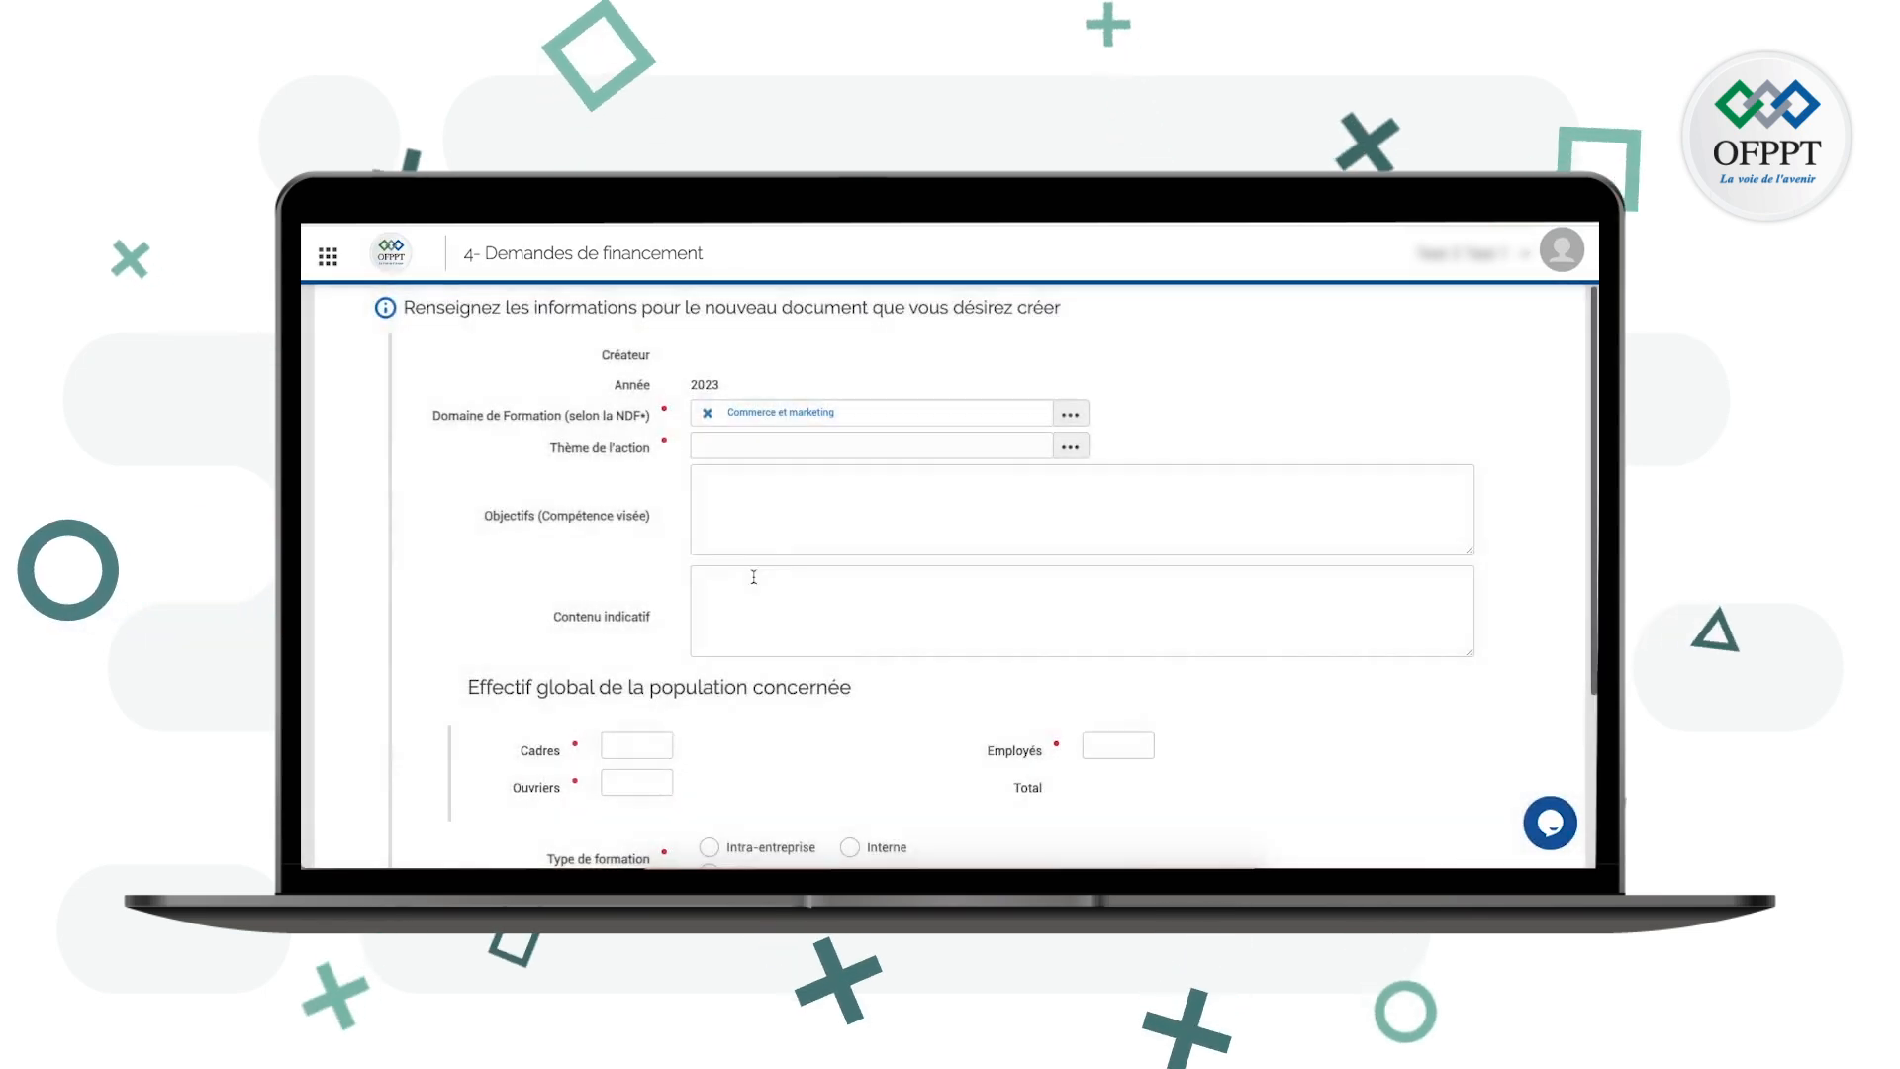
pyautogui.click(1069, 448)
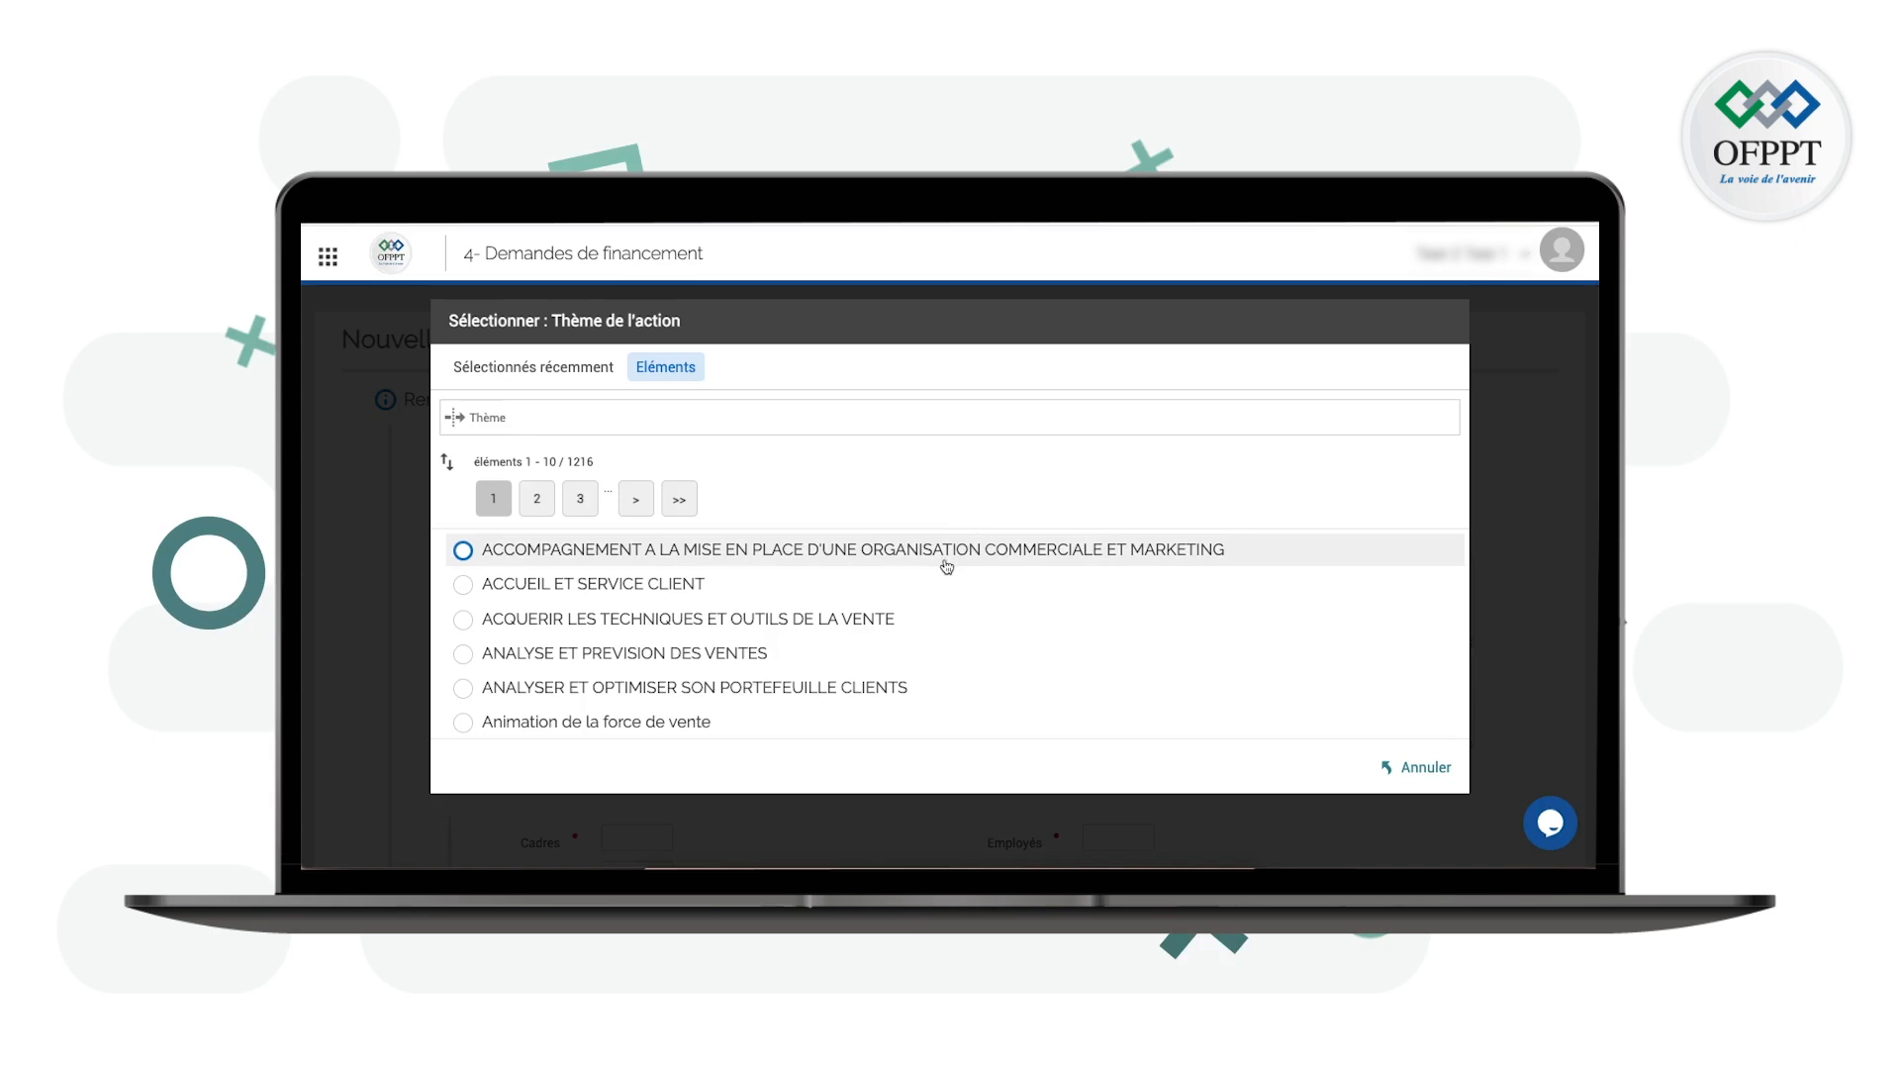
pyautogui.click(944, 551)
pyautogui.click(853, 503)
pyautogui.write('Sens de la Communication - Créativité')
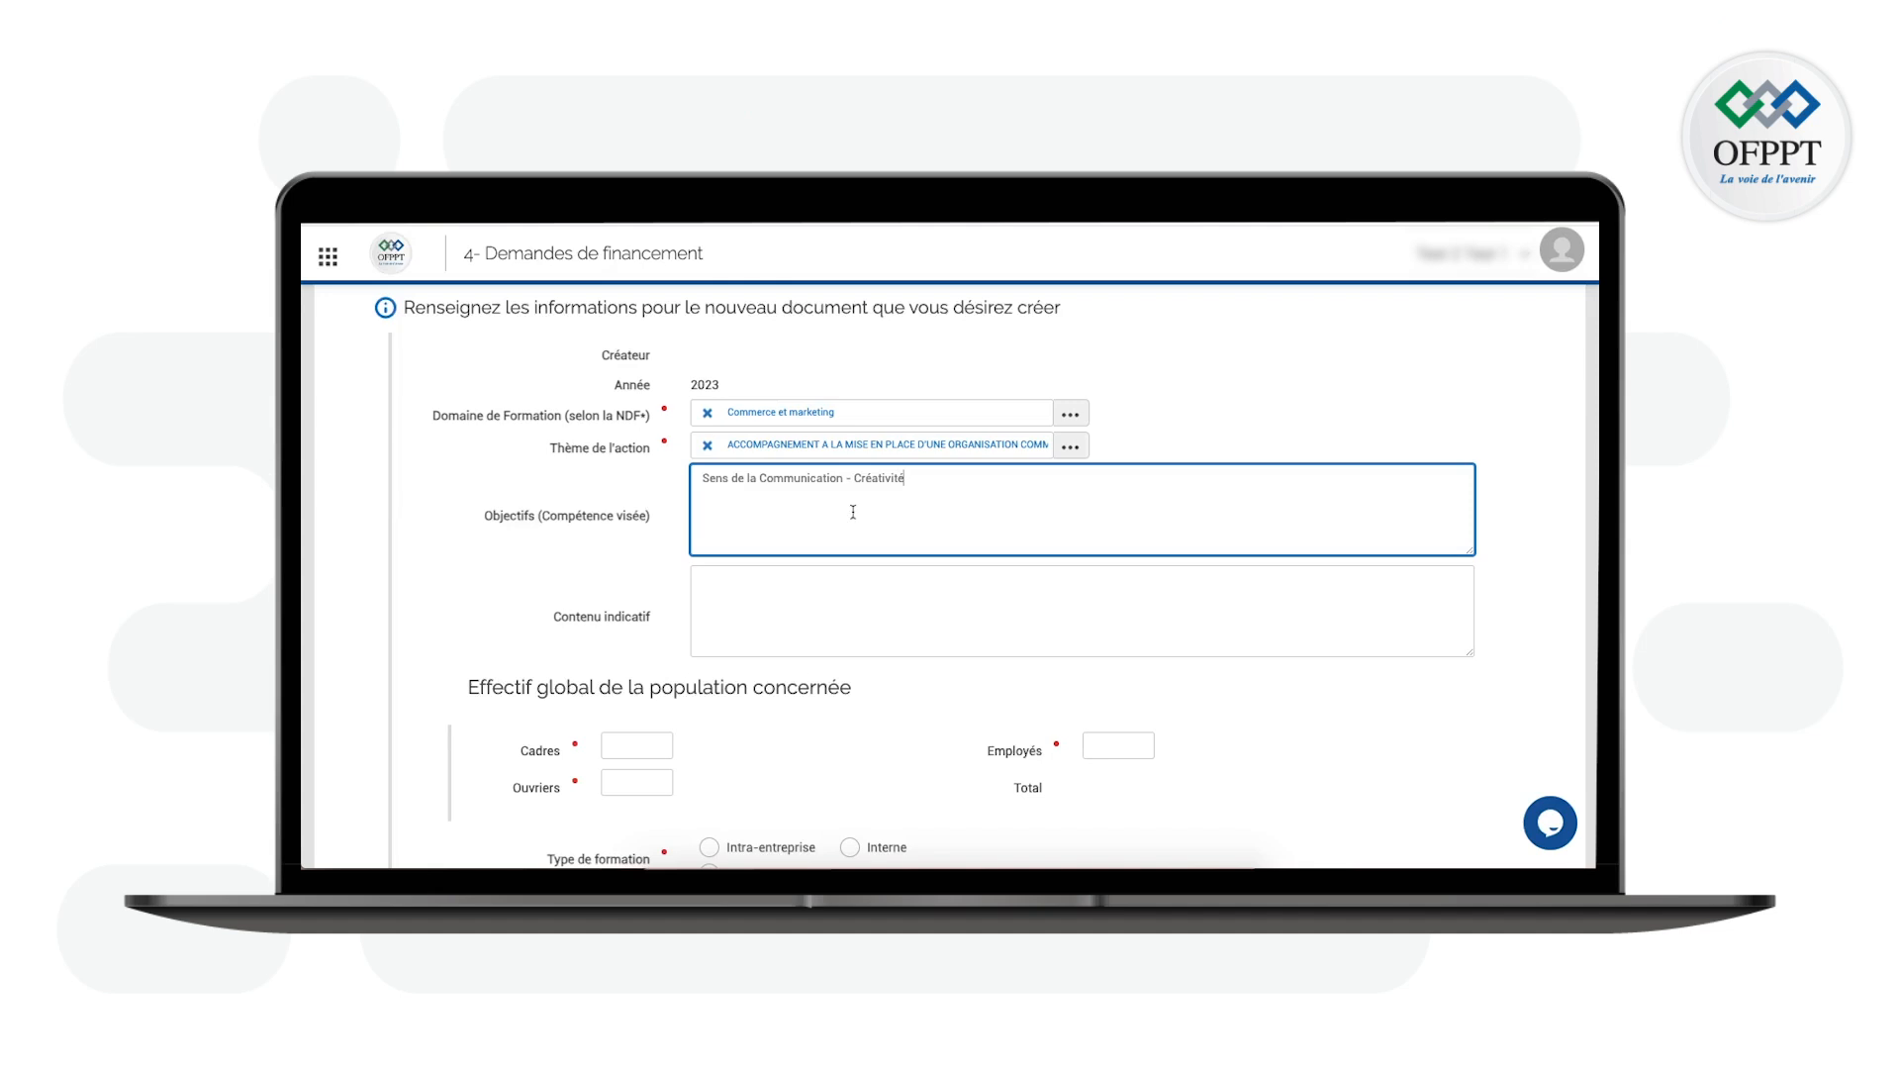
# Enter the headcount of the population concerned: 5 cadres, 10 ouvriers and 10 employés
pyautogui.scroll(-3, 853, 511)
pyautogui.click(642, 586)
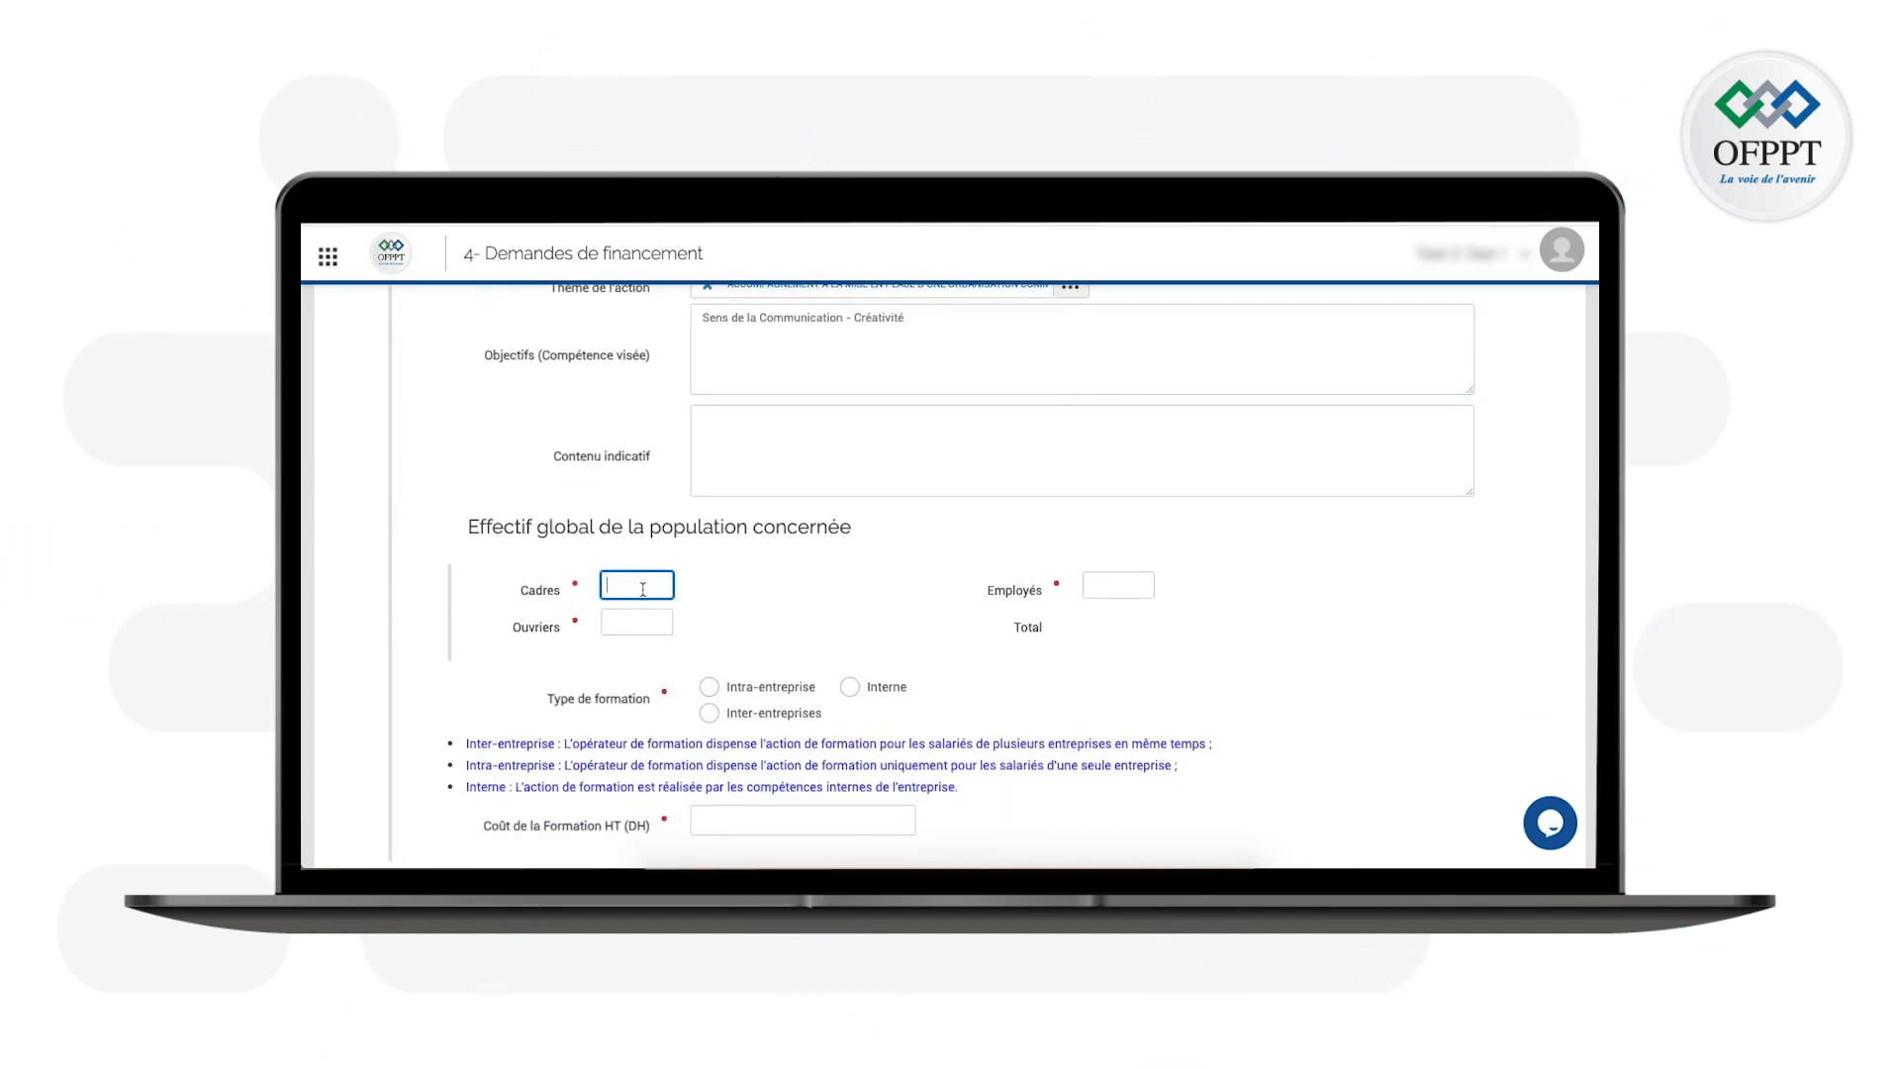
pyautogui.write('5')
pyautogui.click(643, 625)
pyautogui.write('10')
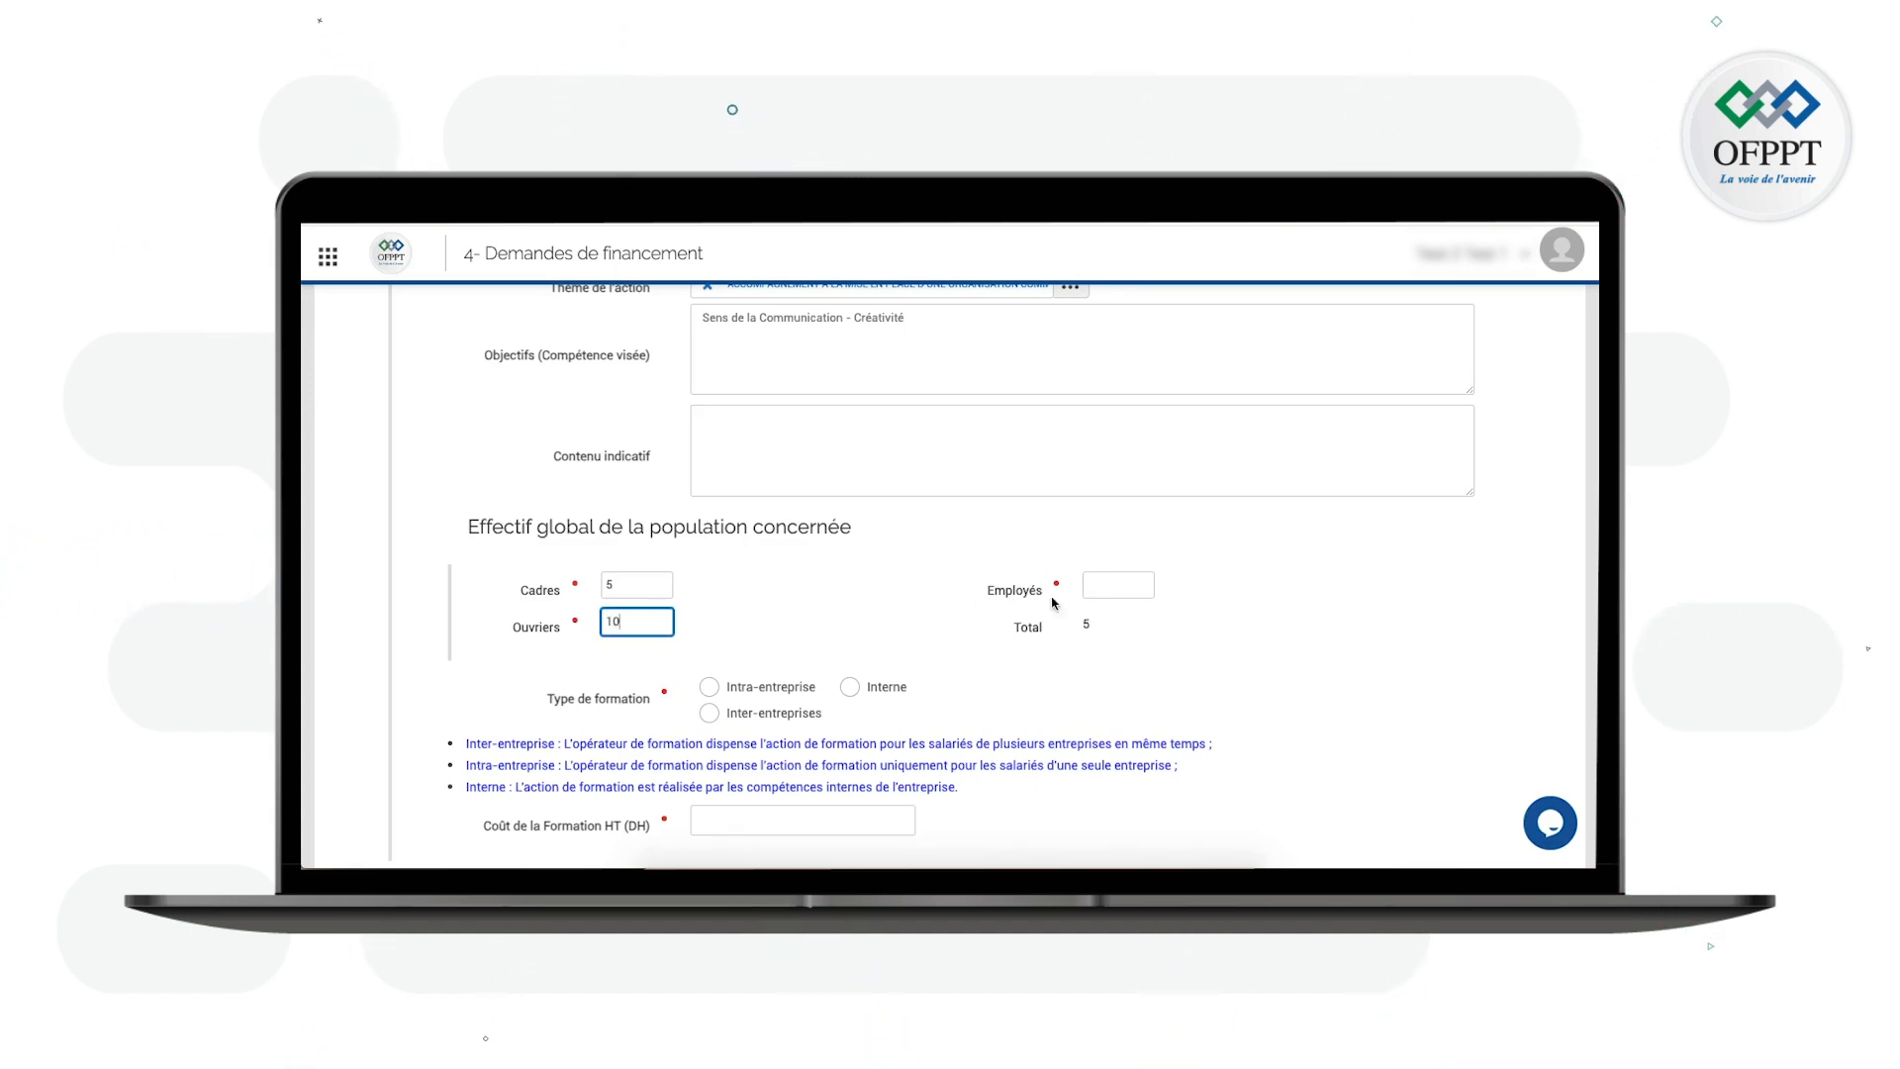
pyautogui.click(1118, 591)
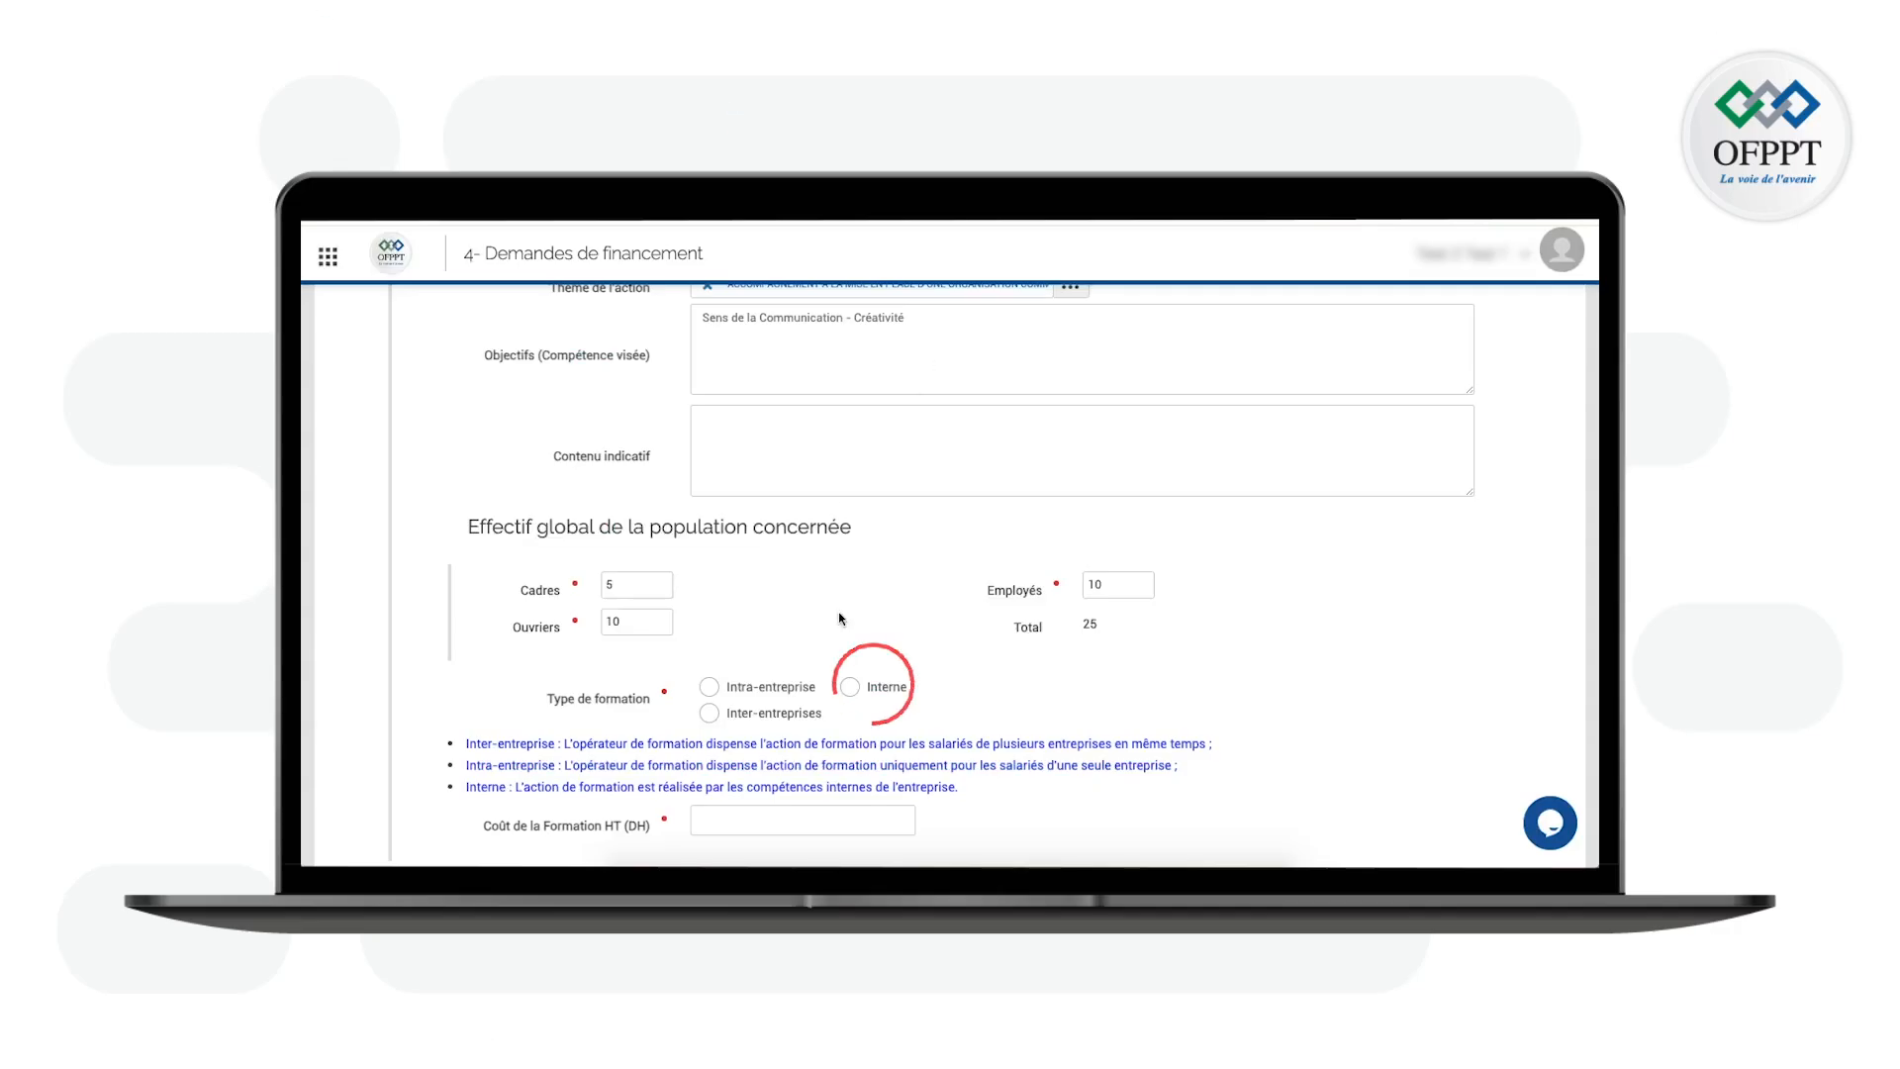
# Set the training type to Interne and enter 120000 DH as the training cost excluding tax
pyautogui.click(848, 693)
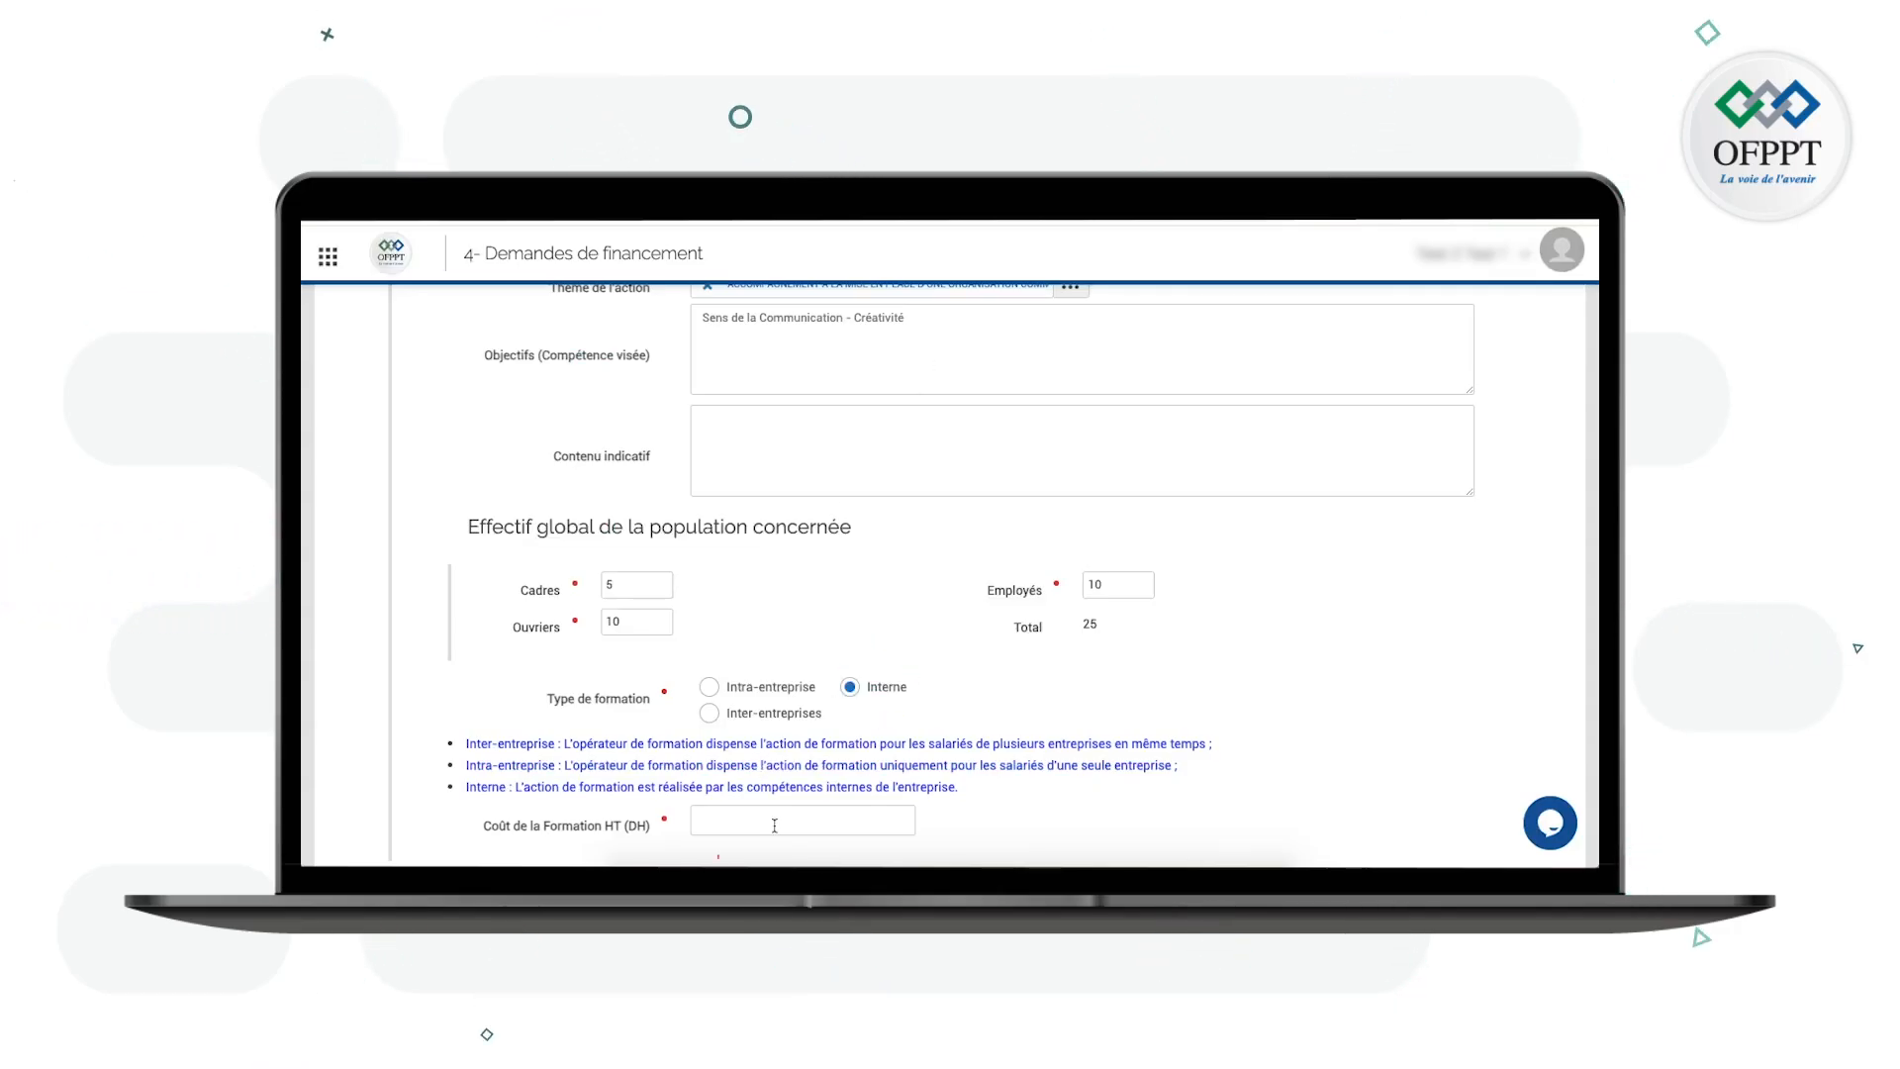
pyautogui.click(719, 820)
pyautogui.write('120000 DH')
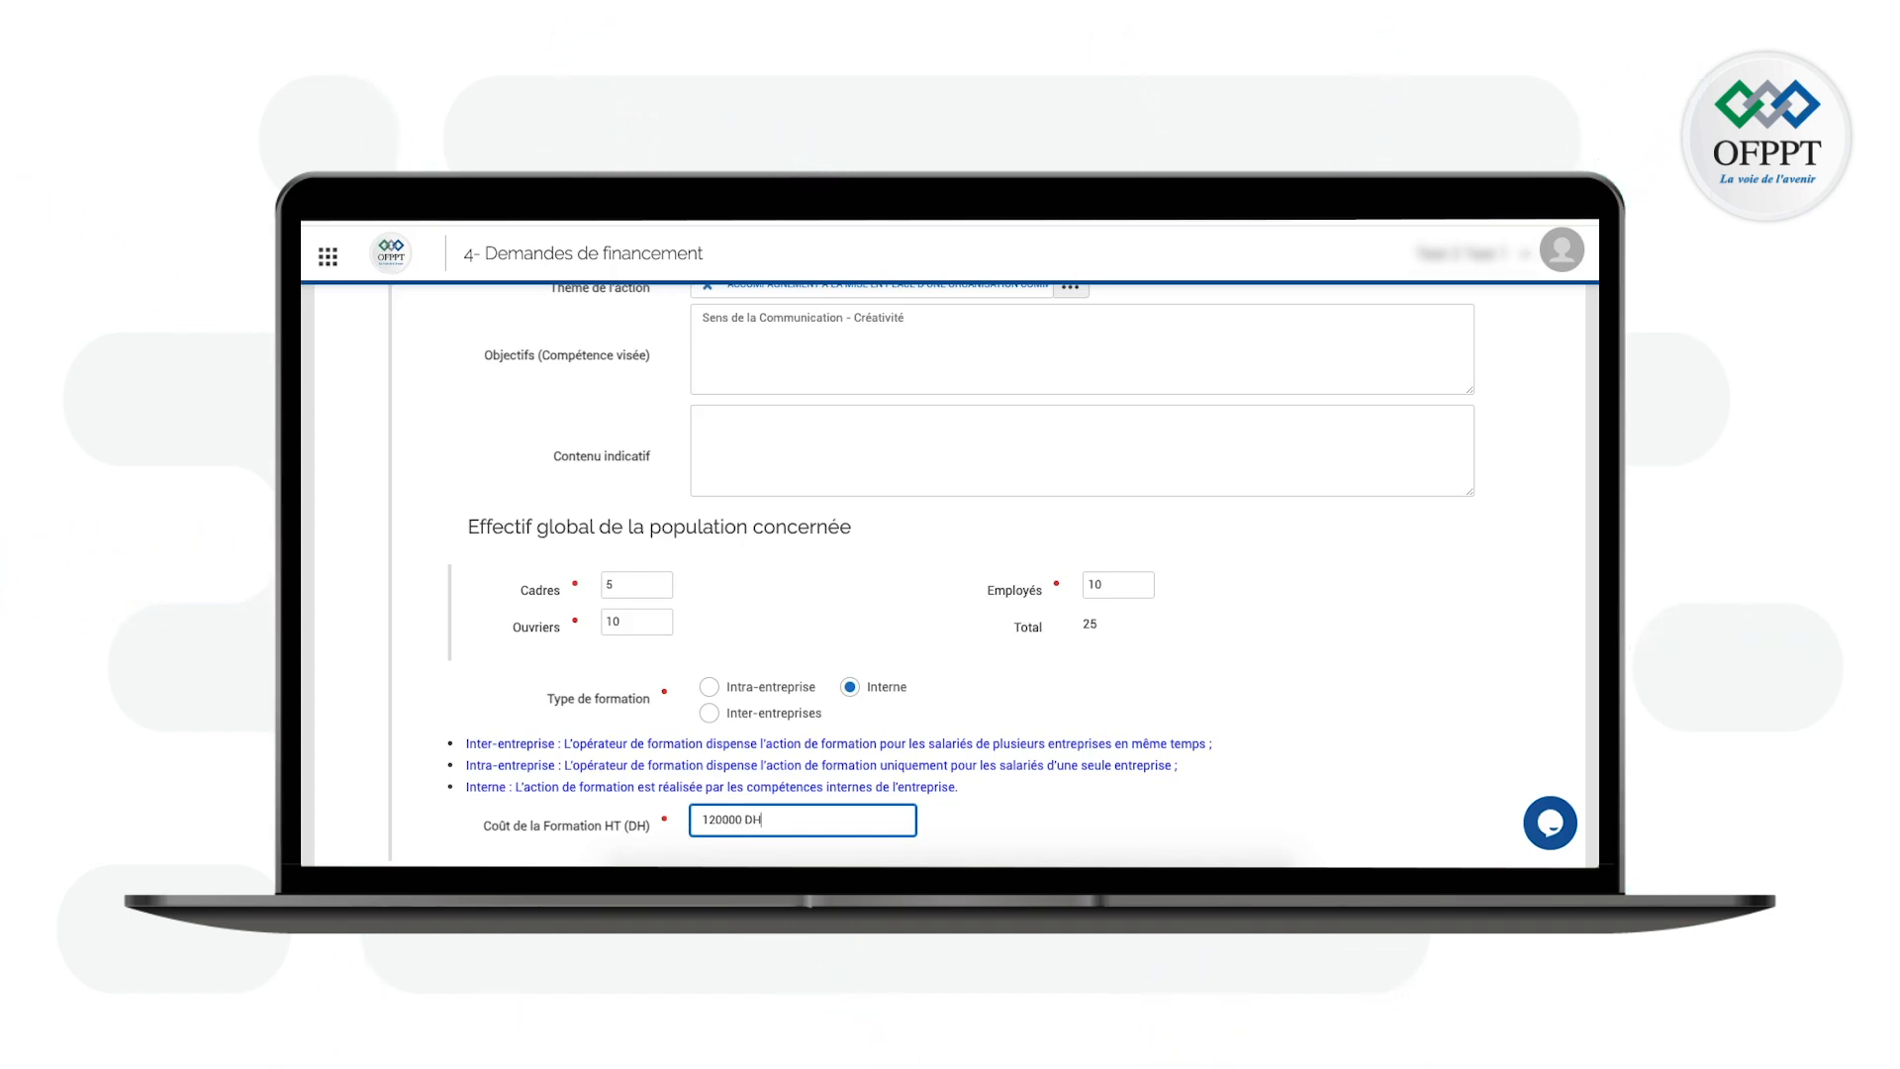
# Set the training type to Intra-entreprise, choose Public for the training organisation and show the available public organisations
pyautogui.scroll(-1, 714, 589)
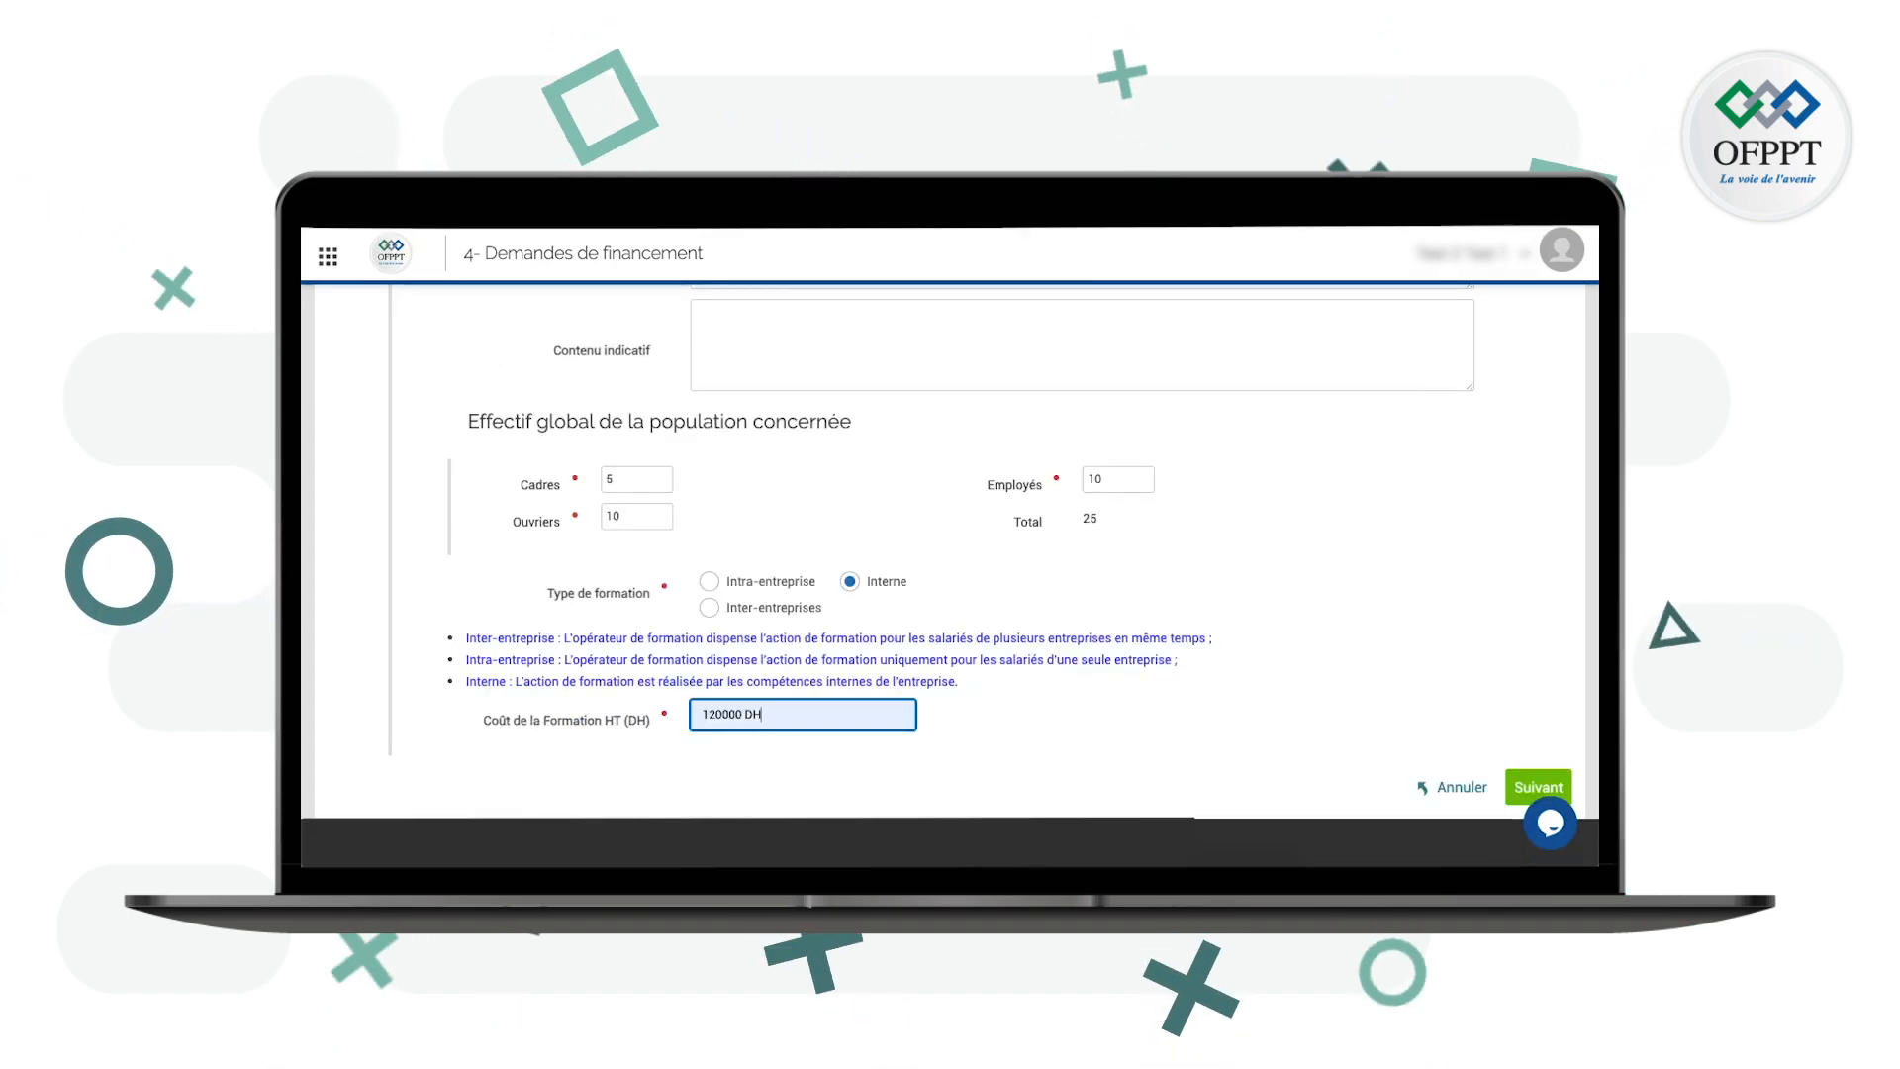
pyautogui.click(709, 582)
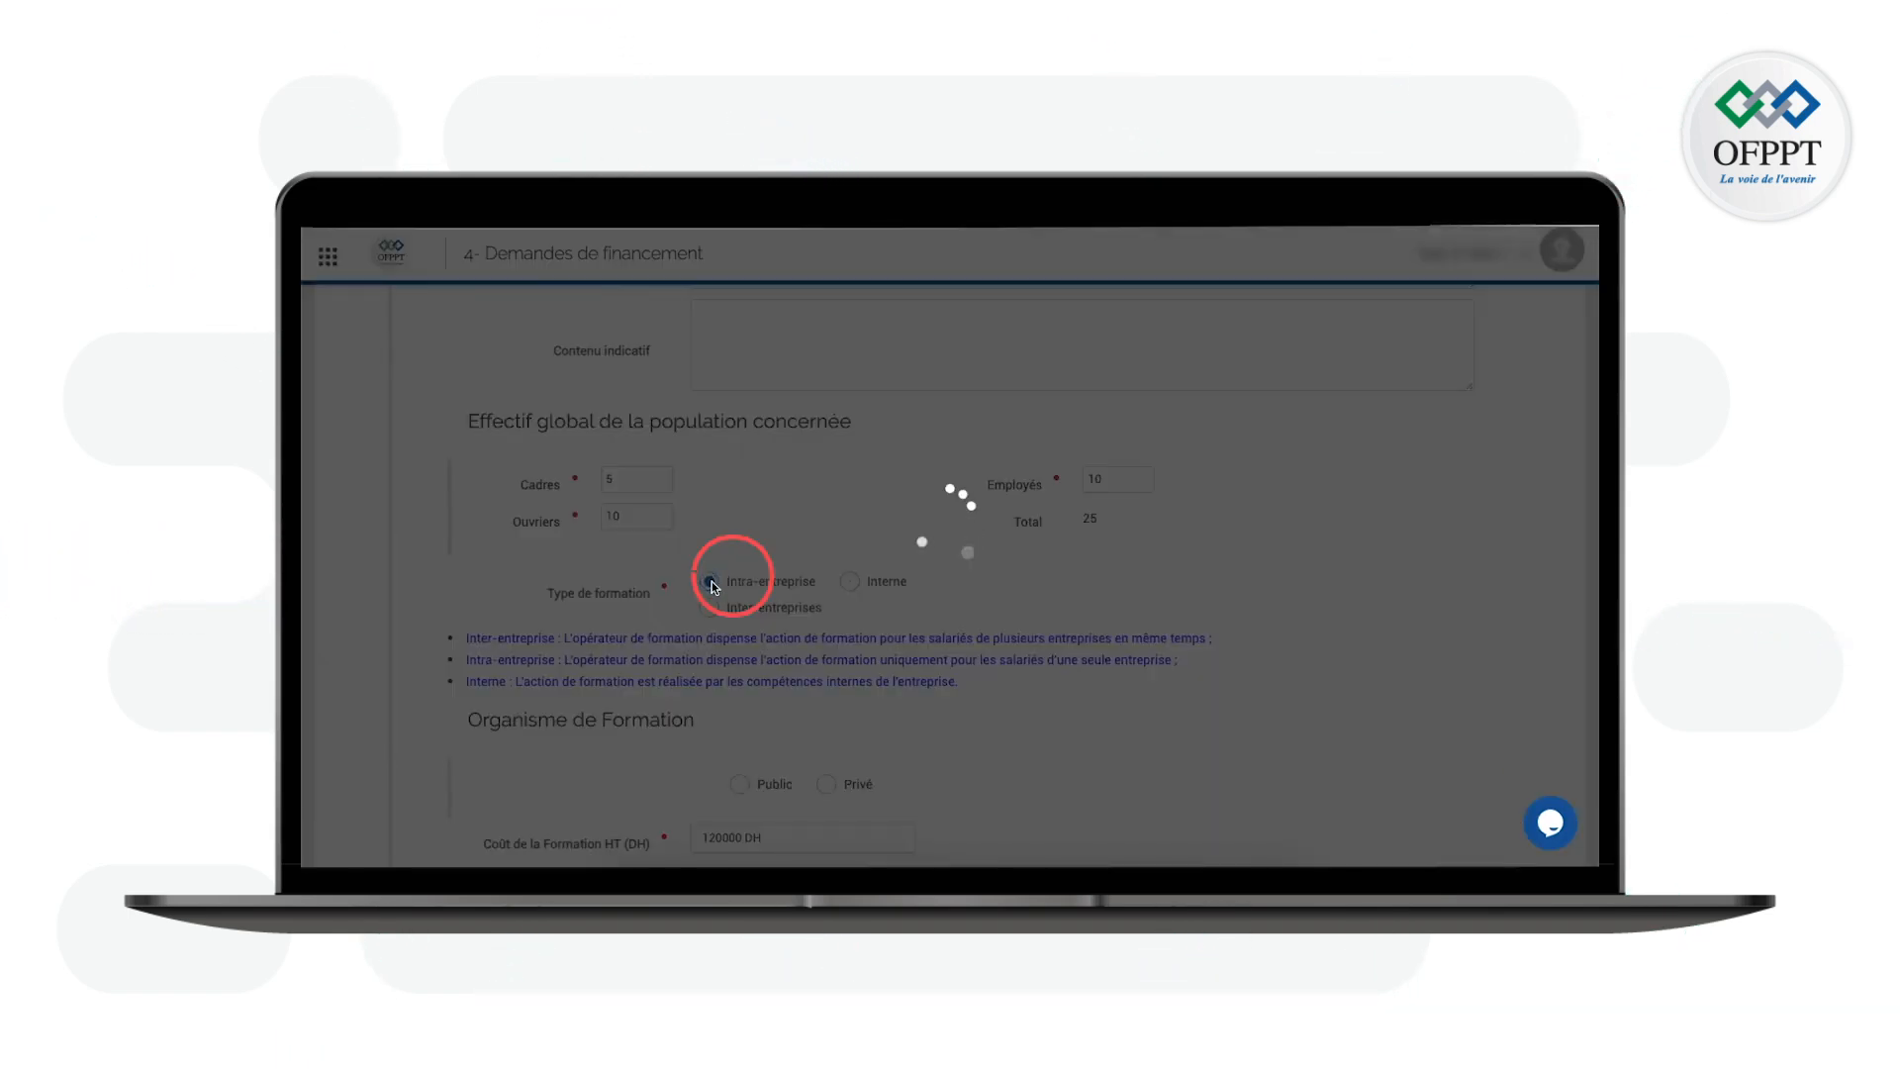
pyautogui.scroll(-2, 821, 713)
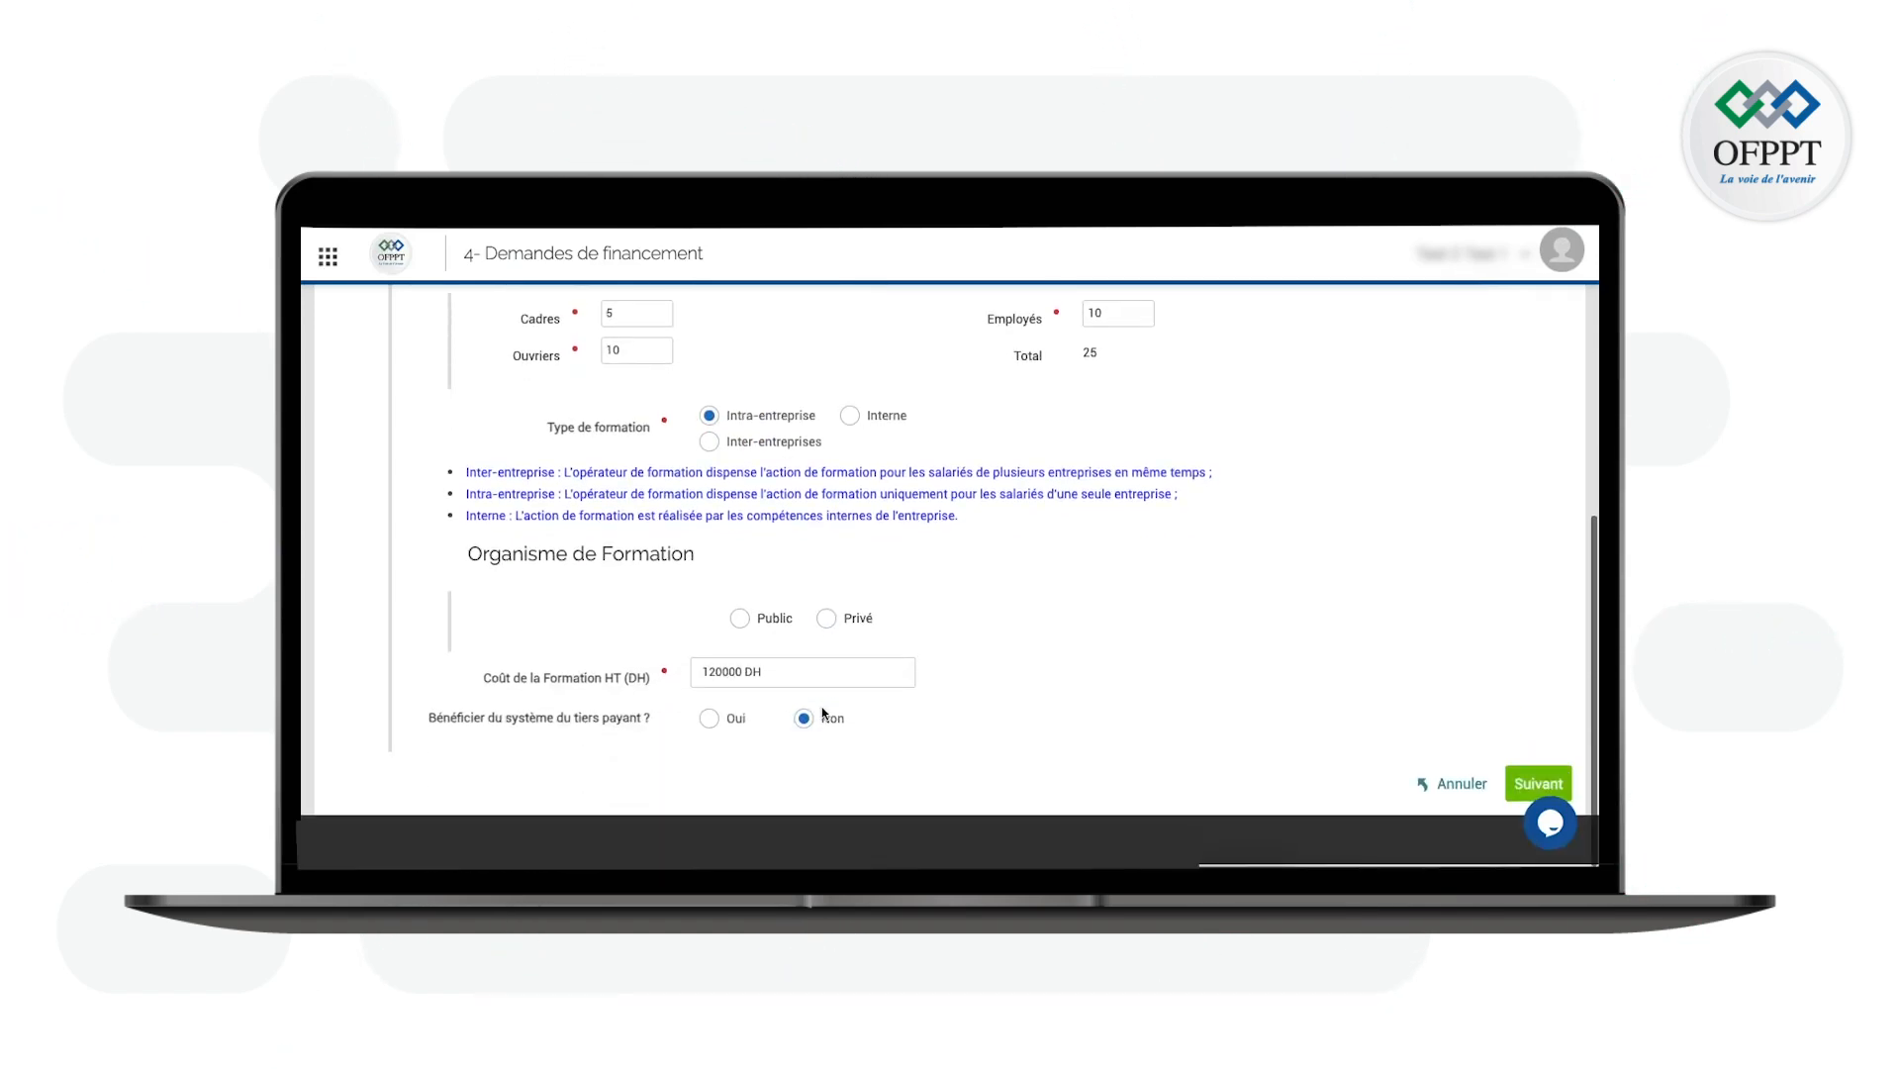
pyautogui.click(739, 623)
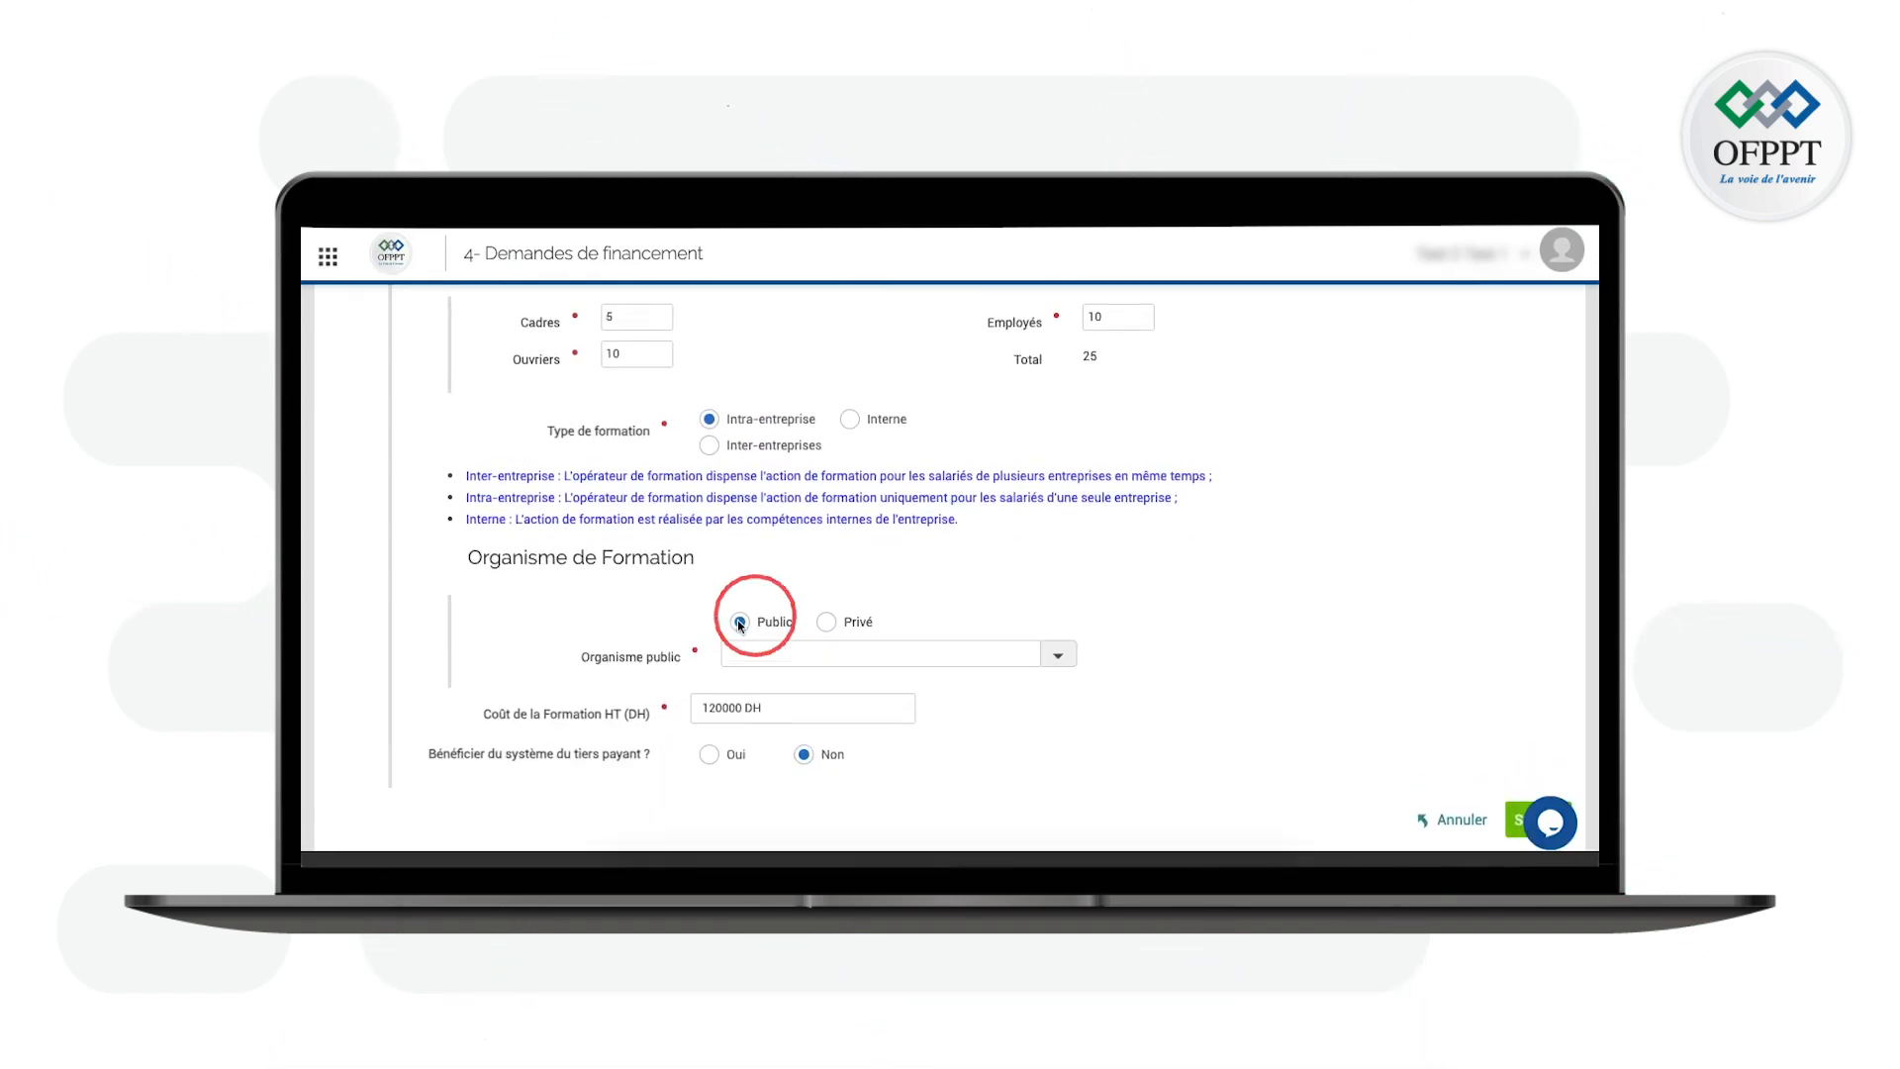
pyautogui.click(1051, 661)
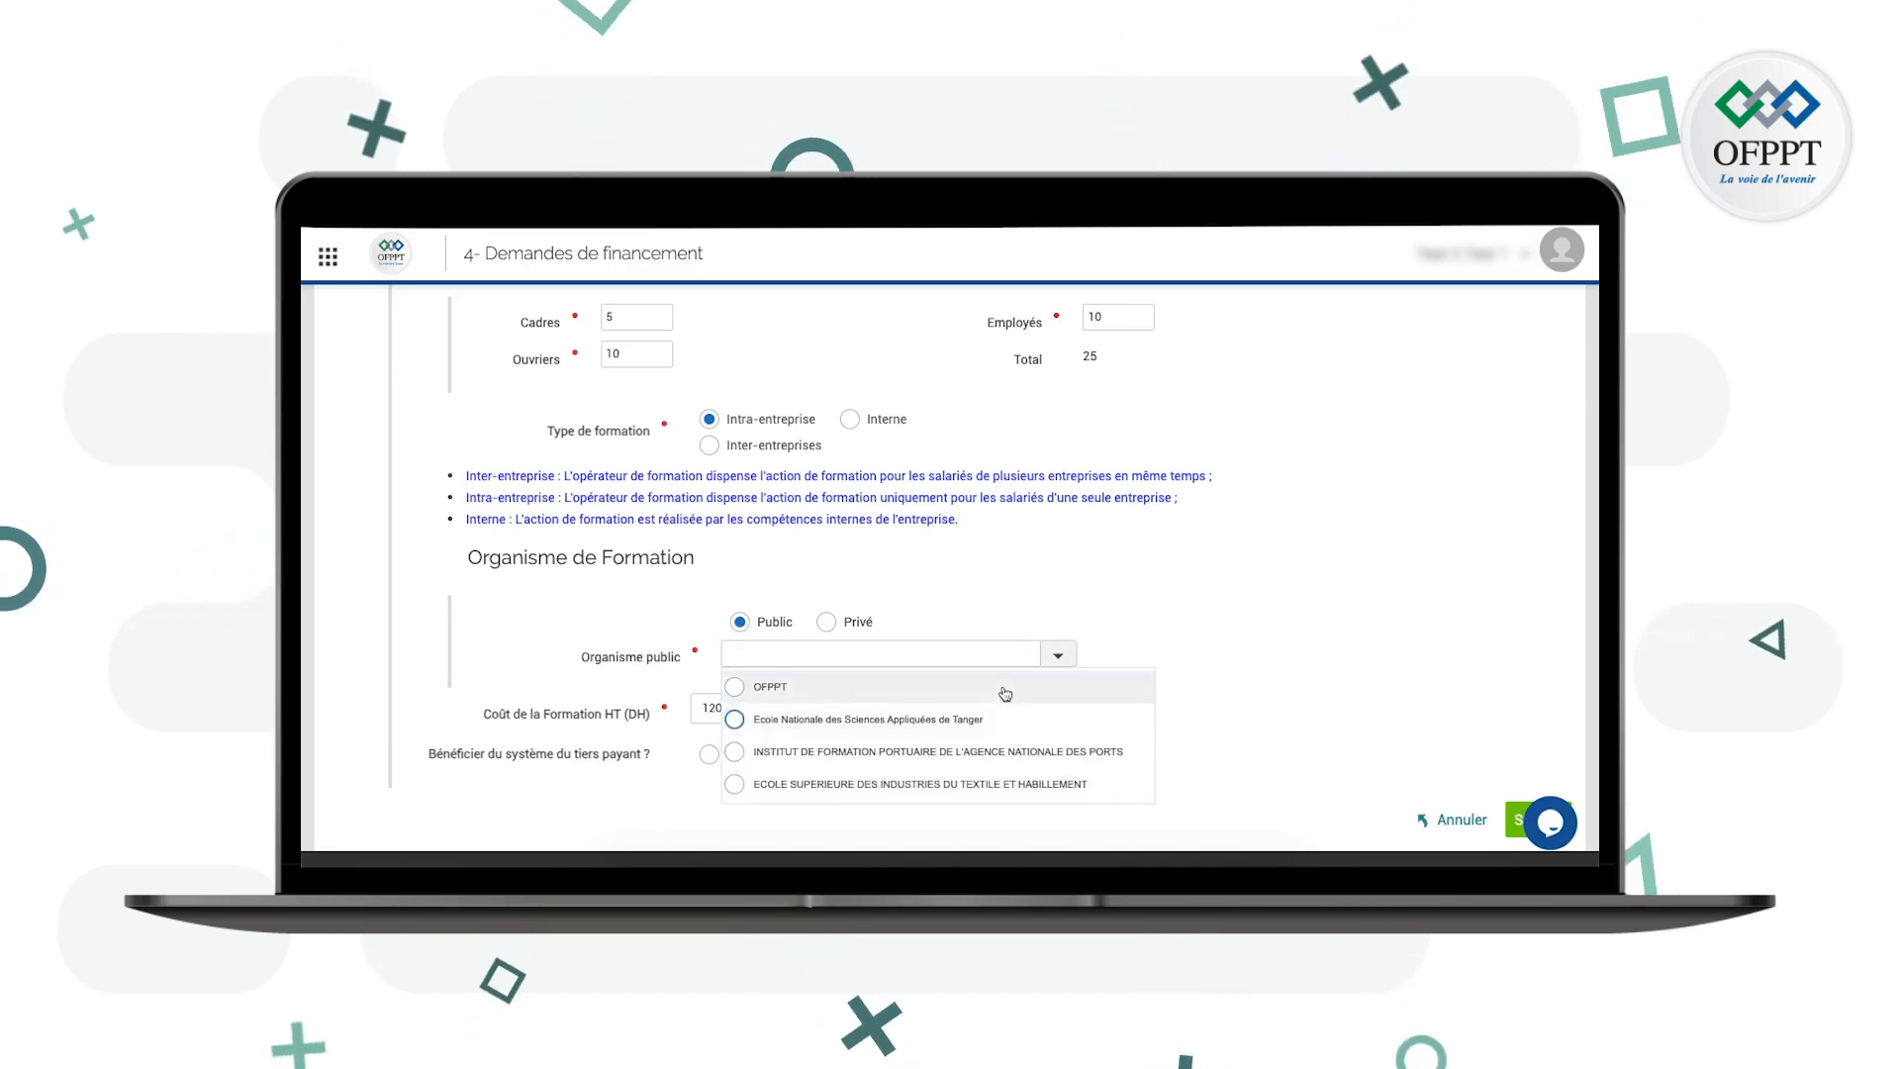
# Switch the training organisation to Privé and enter its CNSS number
pyautogui.click(828, 622)
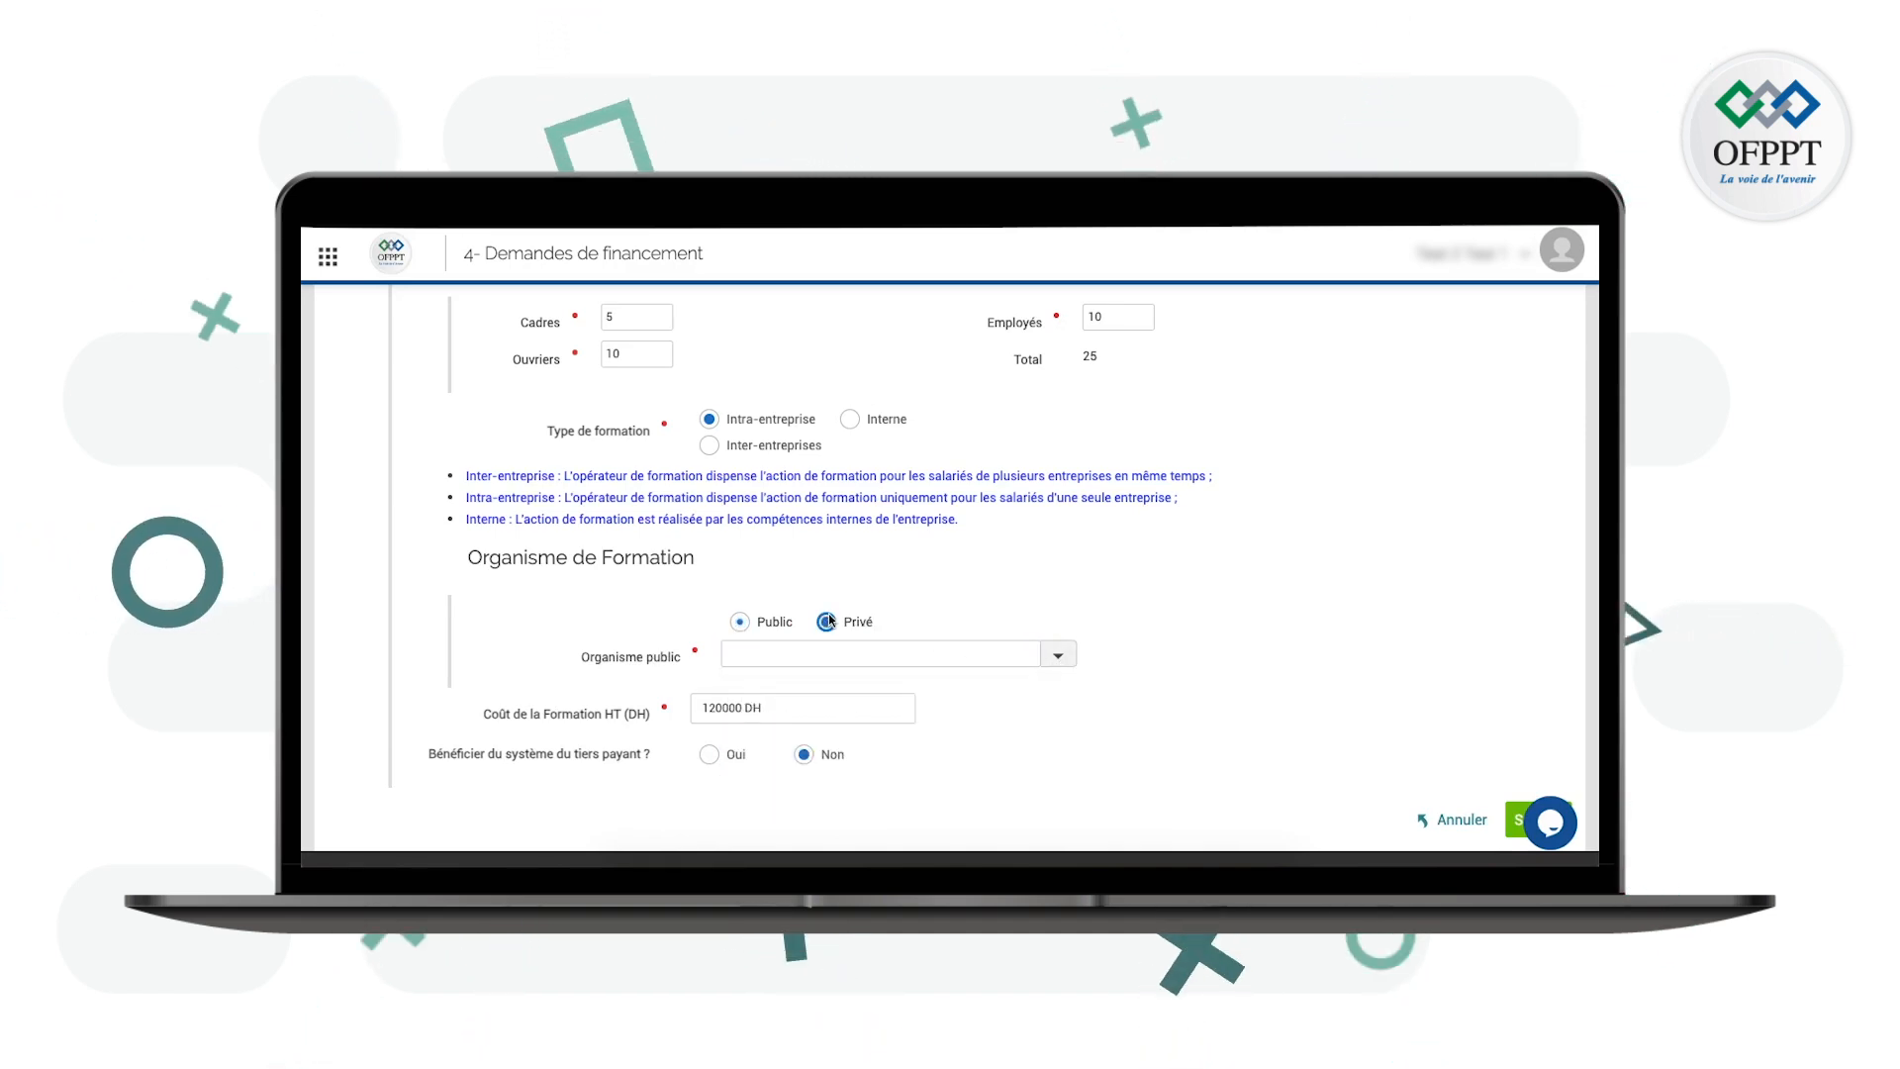
pyautogui.click(812, 653)
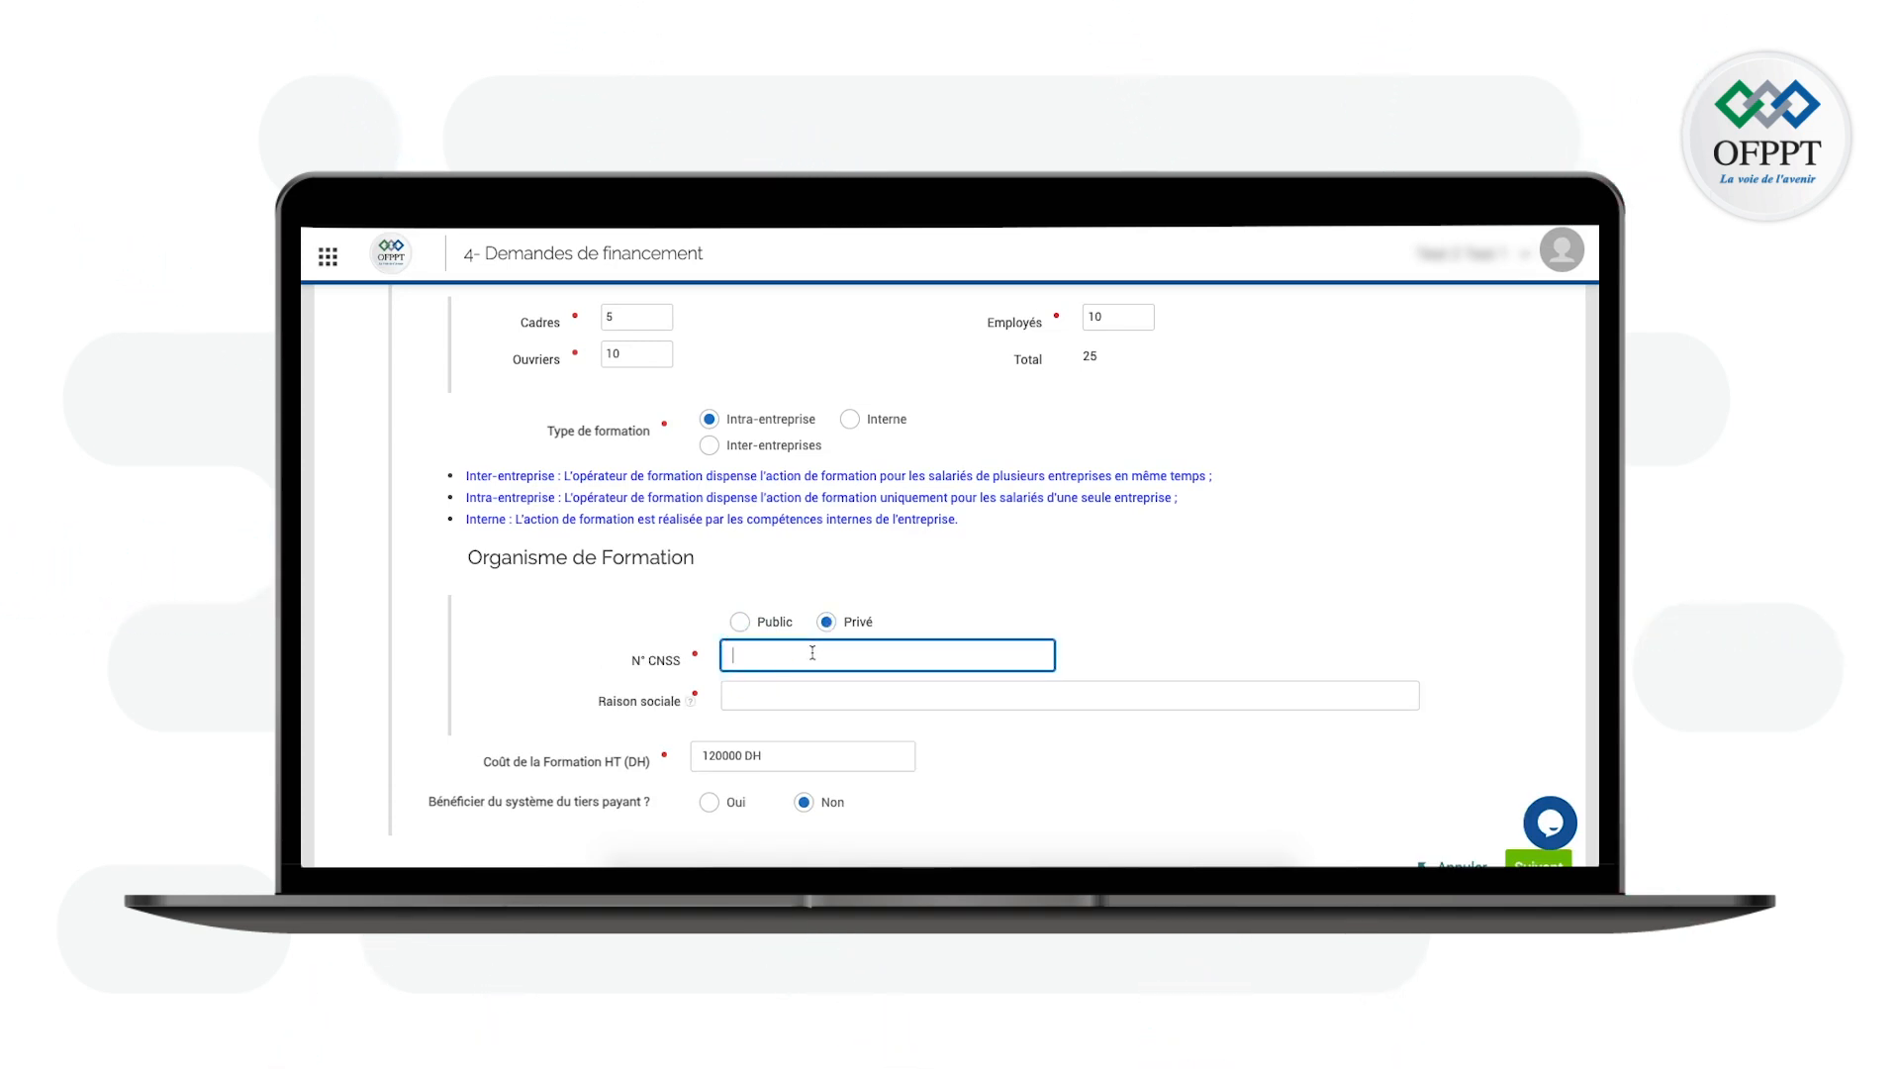
pyautogui.write('8888888')
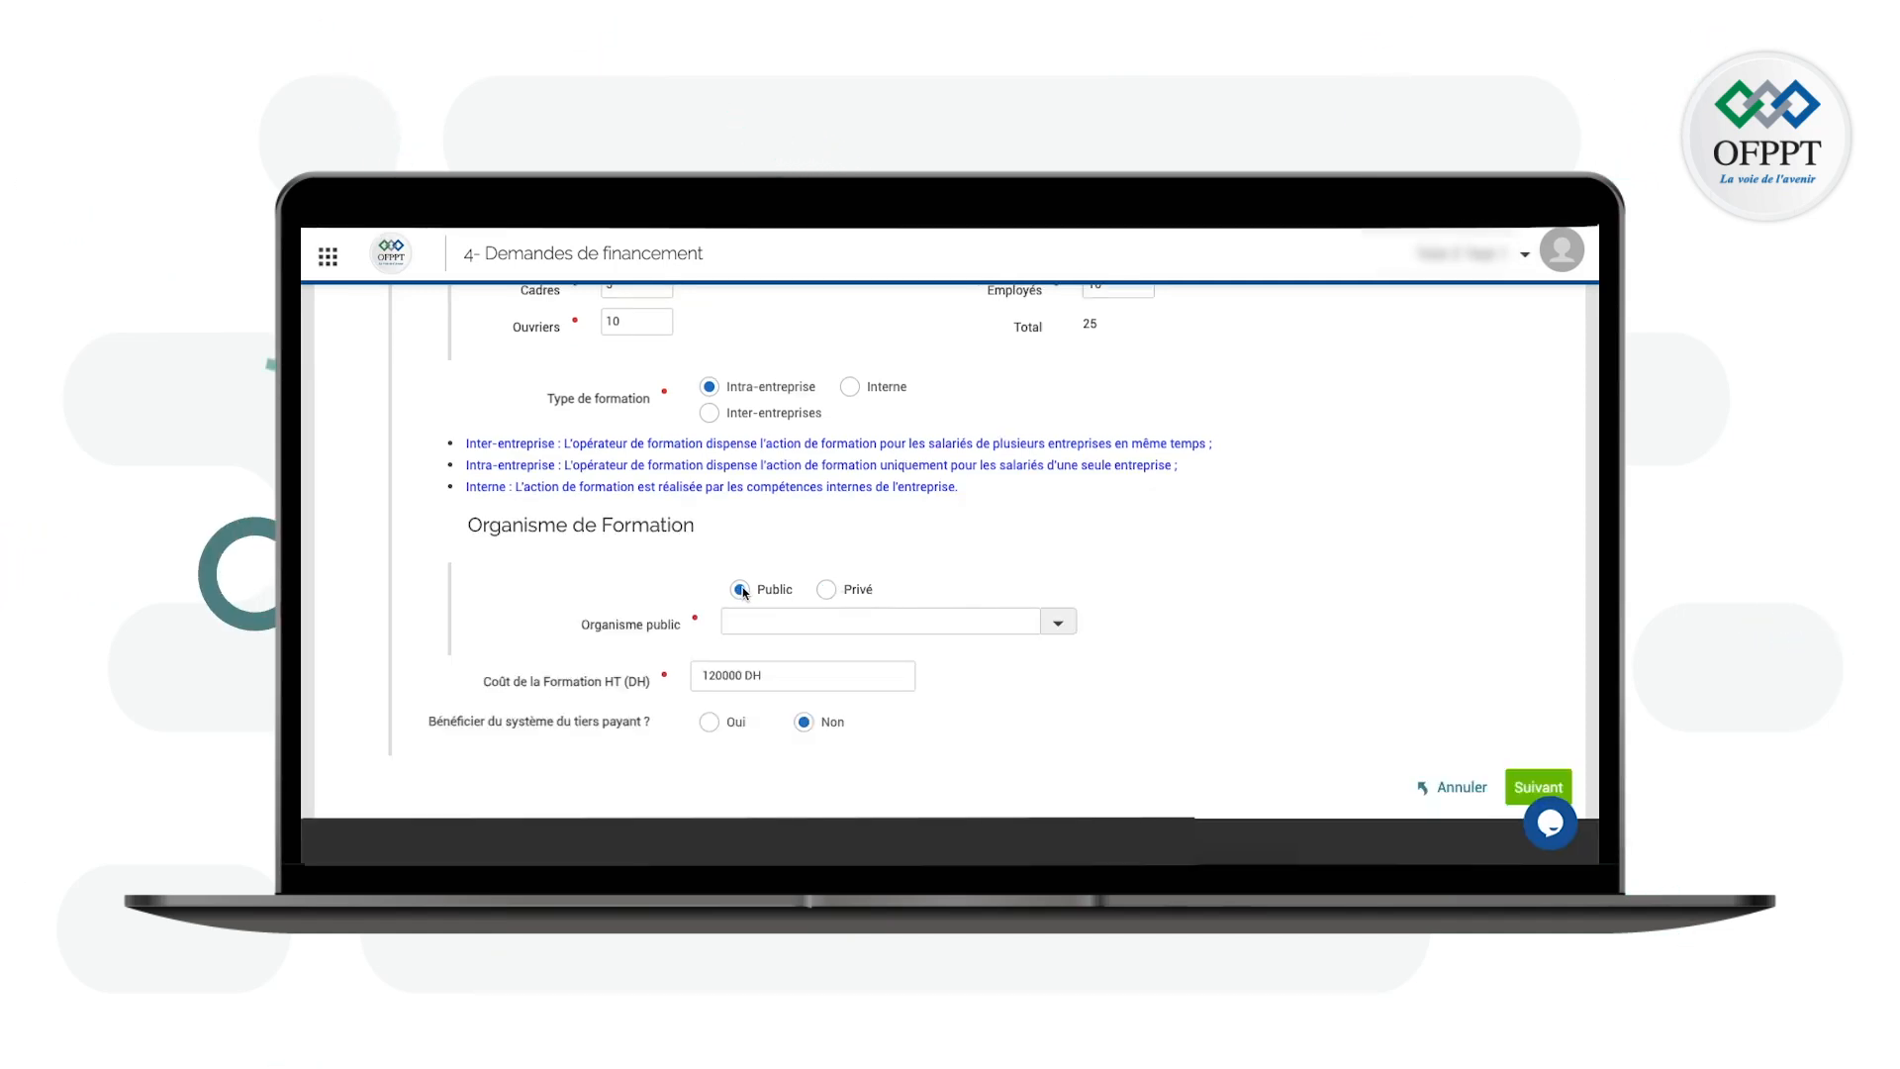
# Choose OFPPT as the public training organisation and answer Oui to benefiting from the tiers payant system
pyautogui.click(1059, 624)
pyautogui.click(1054, 651)
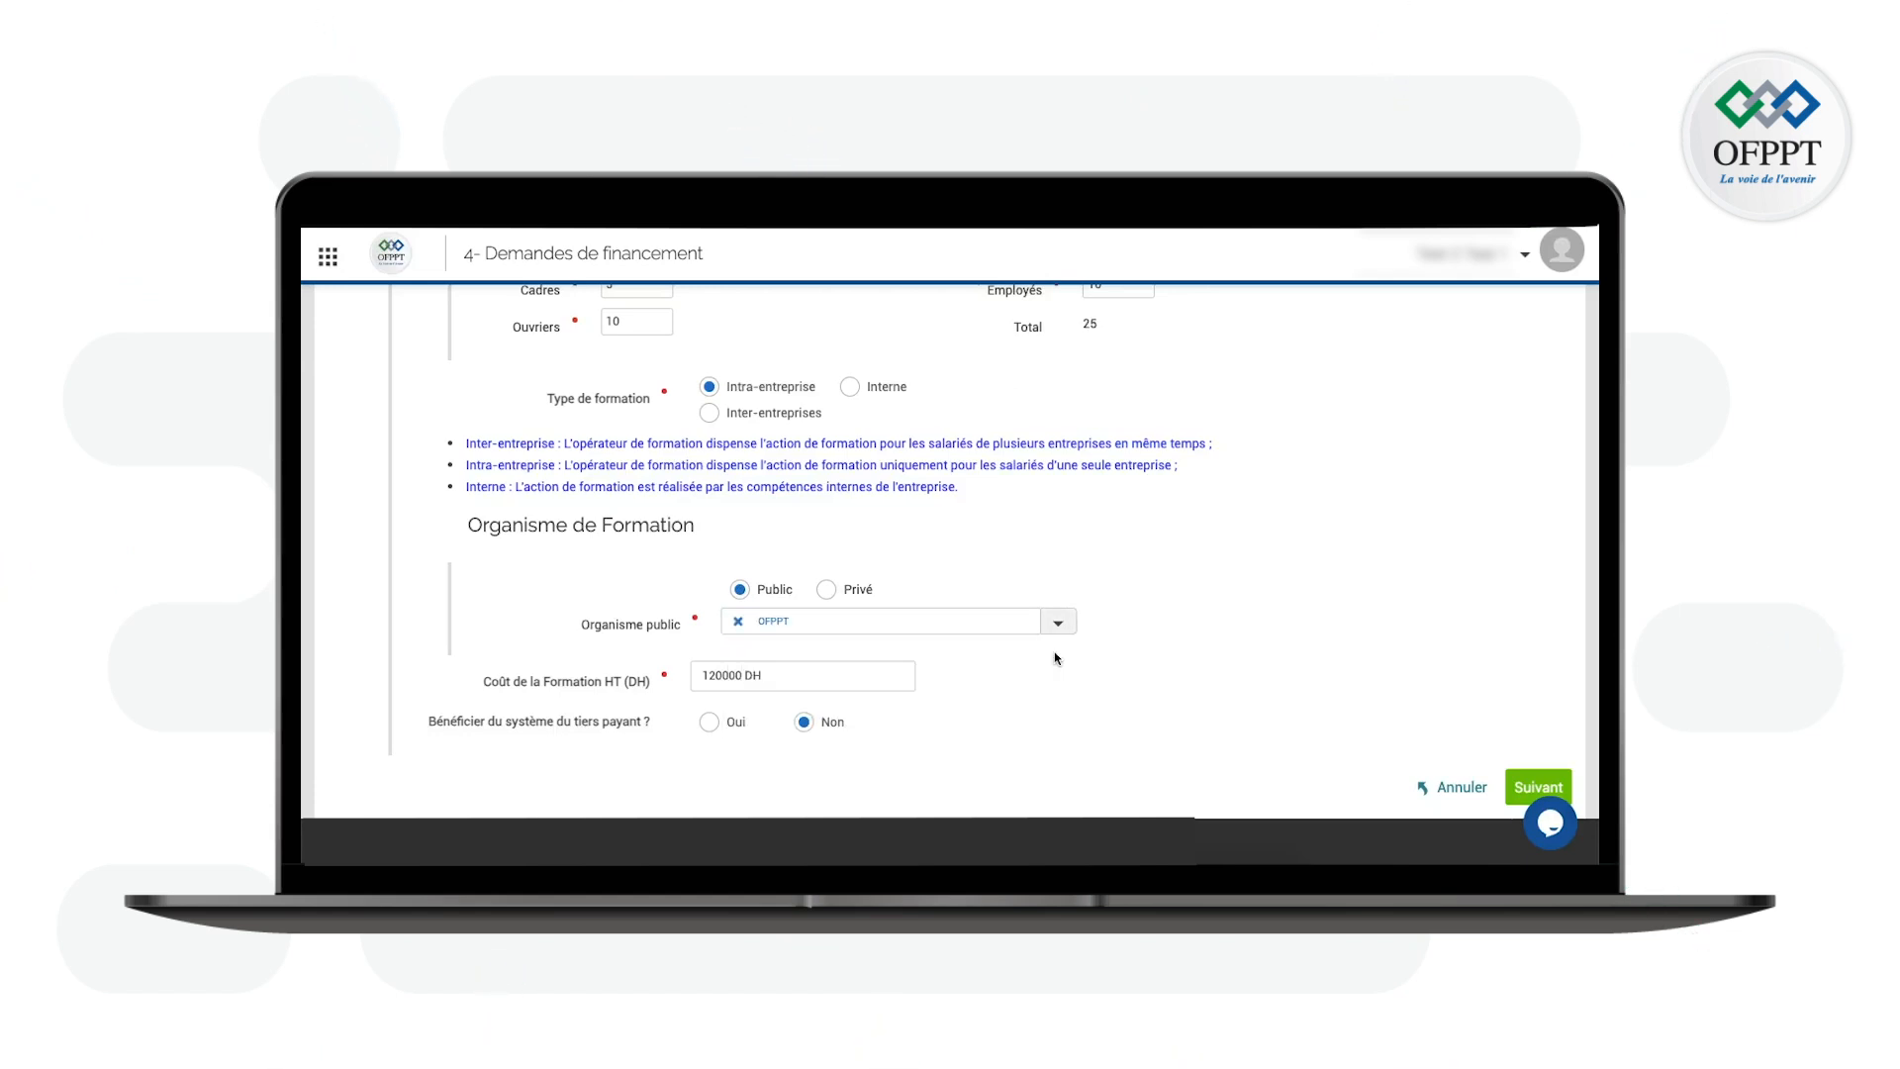
pyautogui.click(709, 724)
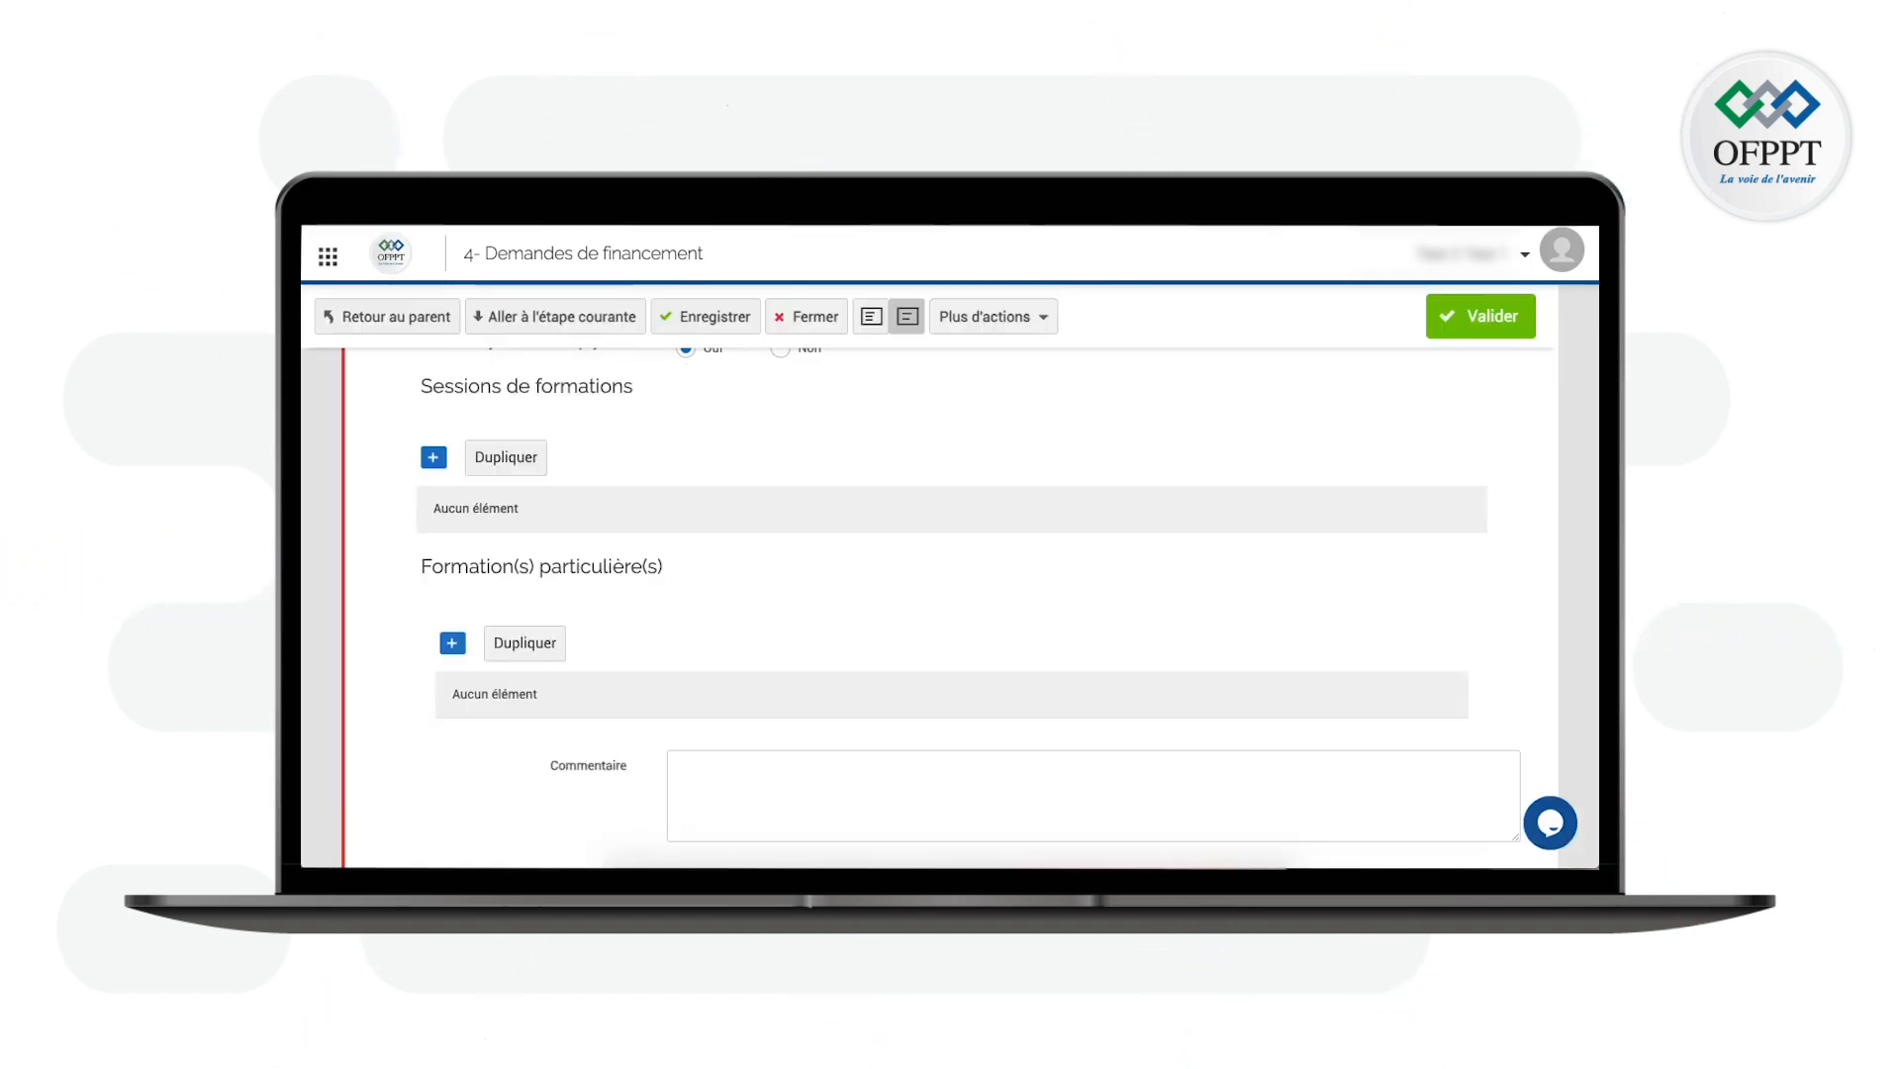
# Add a training session for group 1 with a headcount of 20 and set its month to Août-2023
pyautogui.click(435, 457)
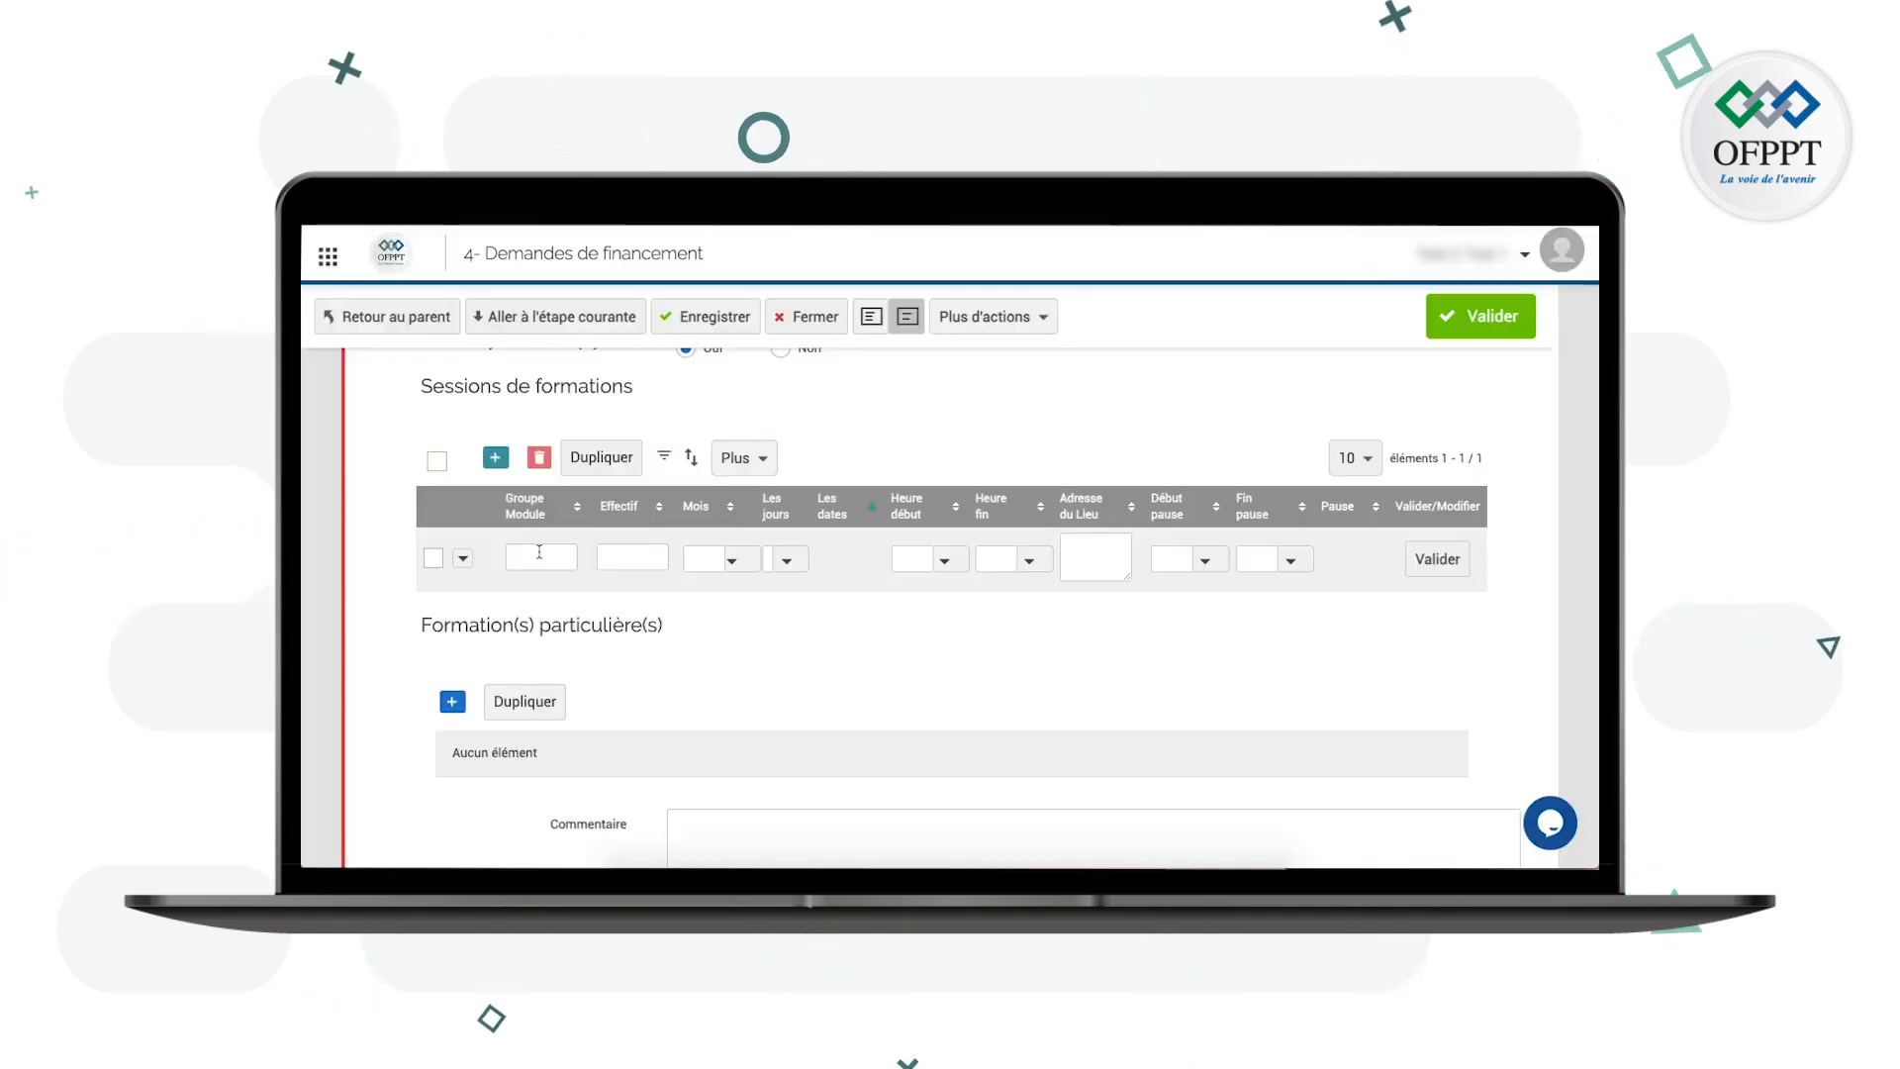
pyautogui.press('Tab')
pyautogui.write('20')
pyautogui.click(744, 570)
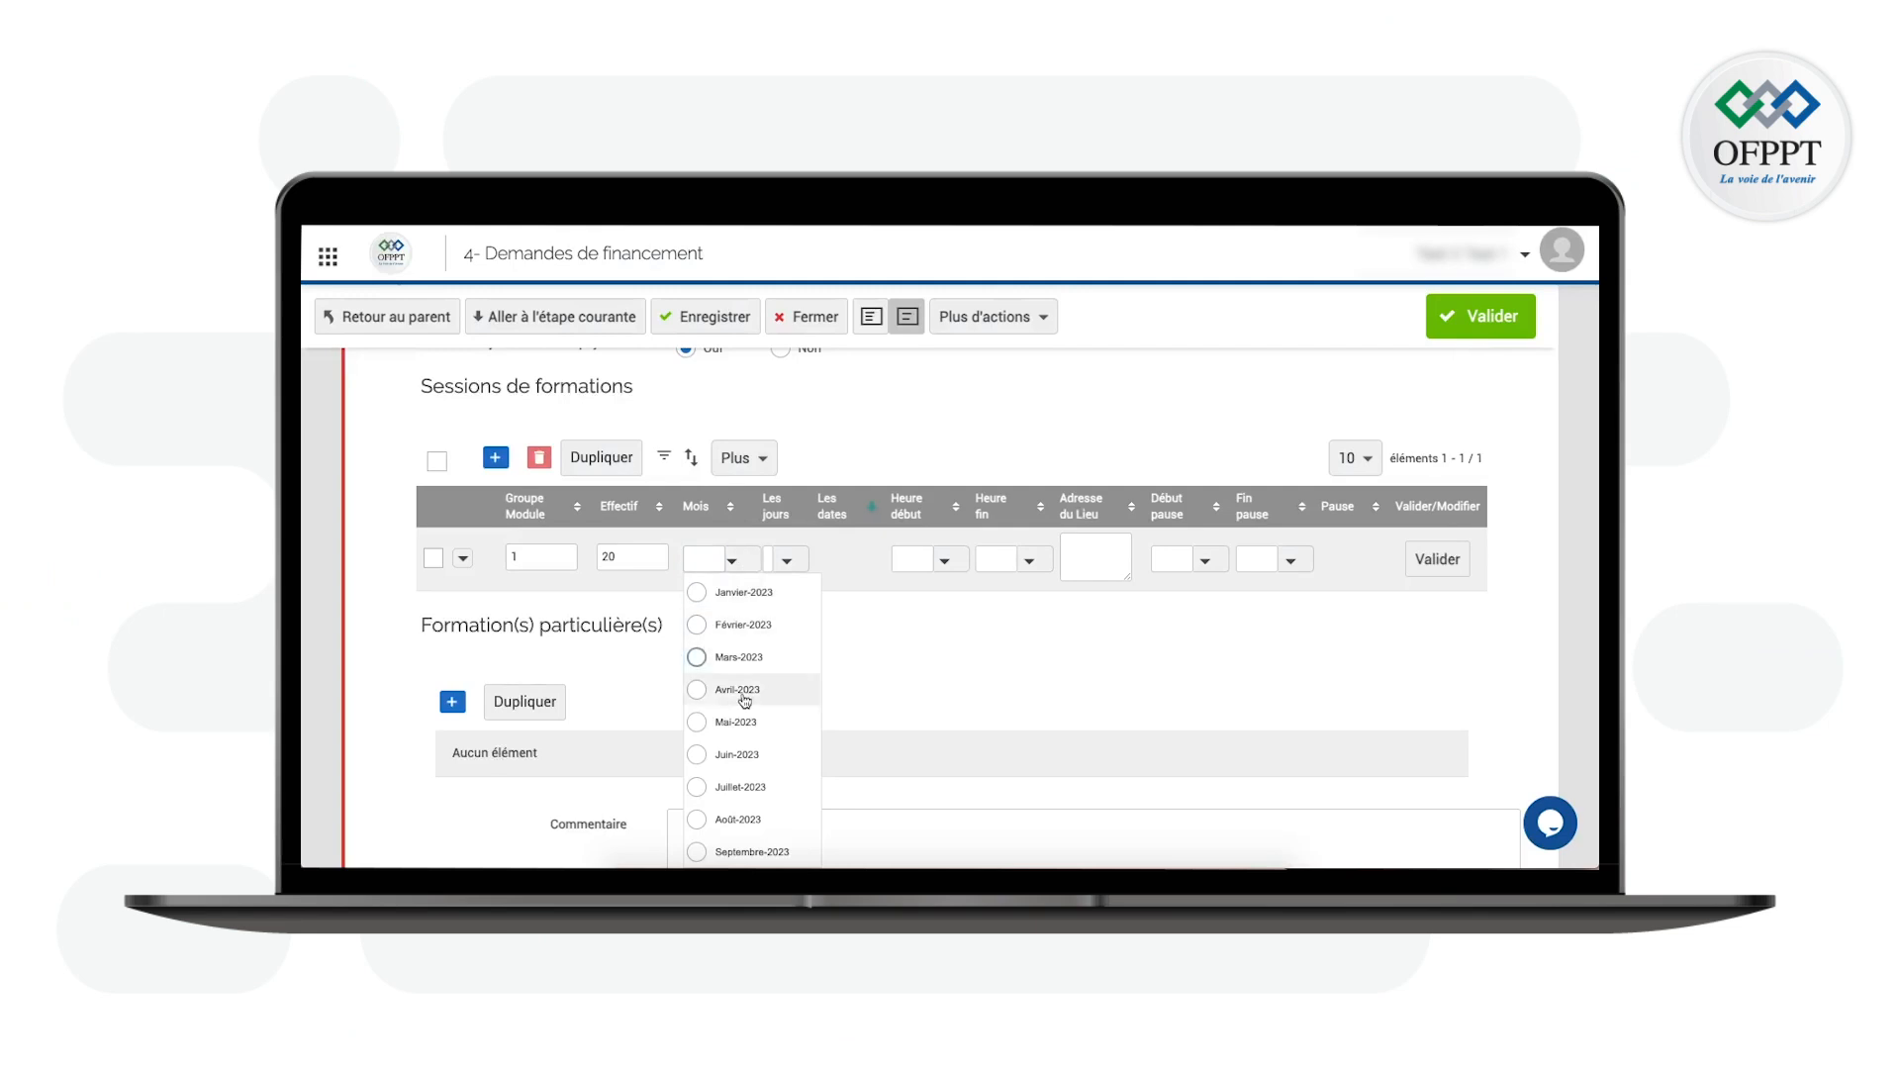
pyautogui.click(735, 821)
# Browse the session's day, start-time and end-time options and enter Casablanca as its location
pyautogui.click(790, 560)
pyautogui.click(792, 561)
pyautogui.click(943, 561)
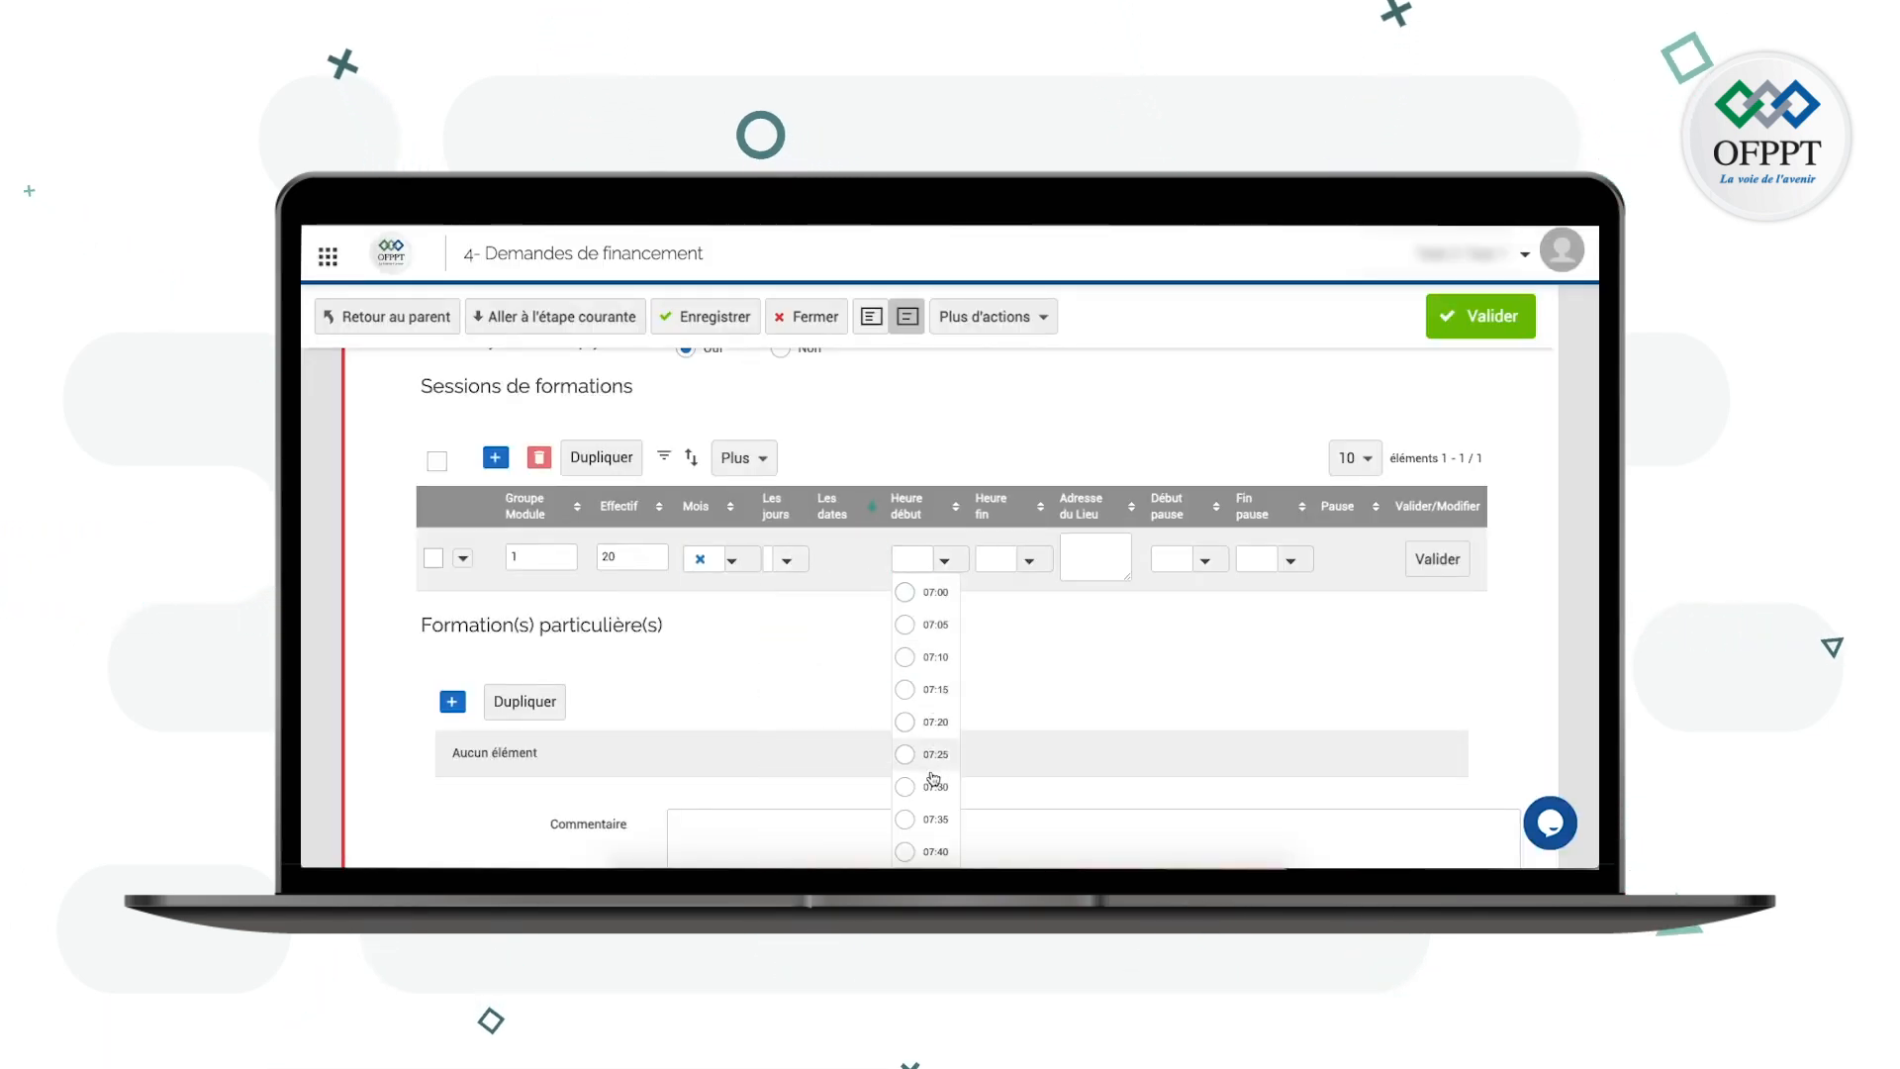
pyautogui.click(944, 561)
pyautogui.click(1008, 557)
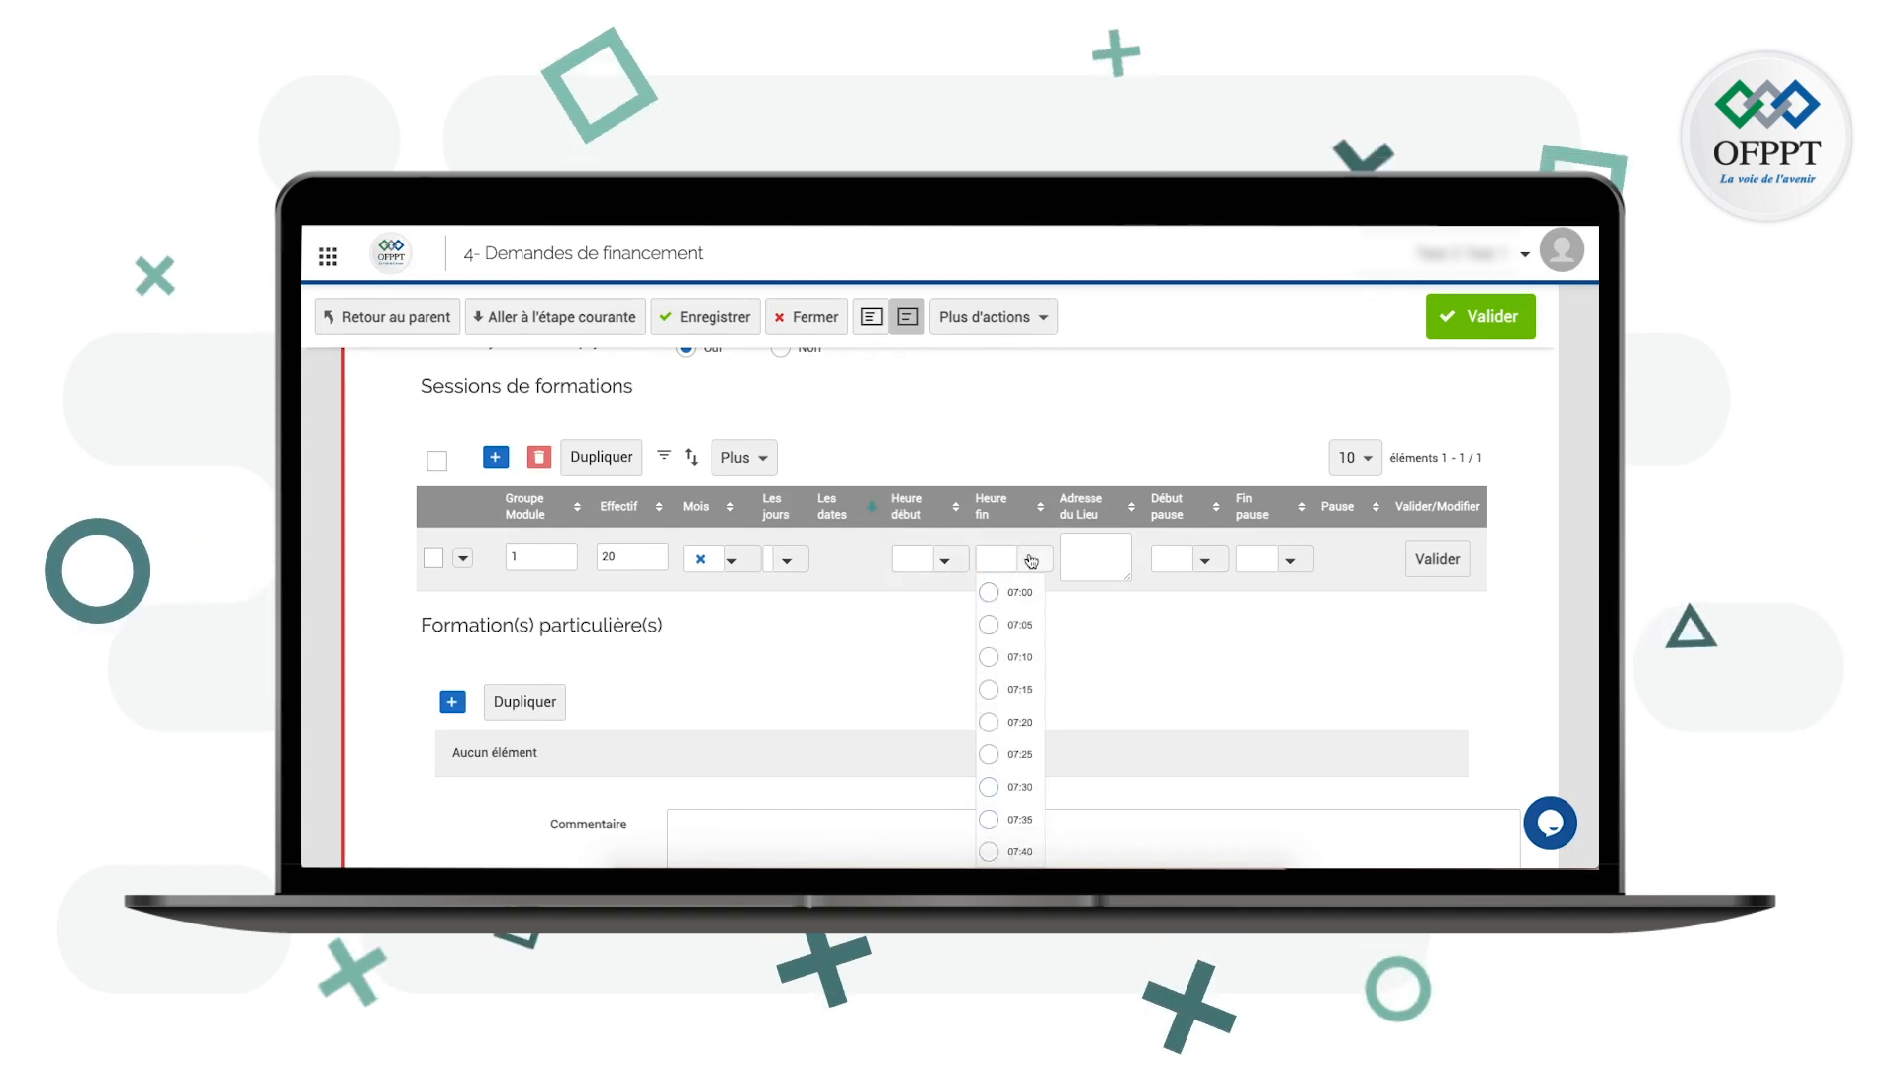
pyautogui.click(1090, 552)
pyautogui.write('Casablanc')
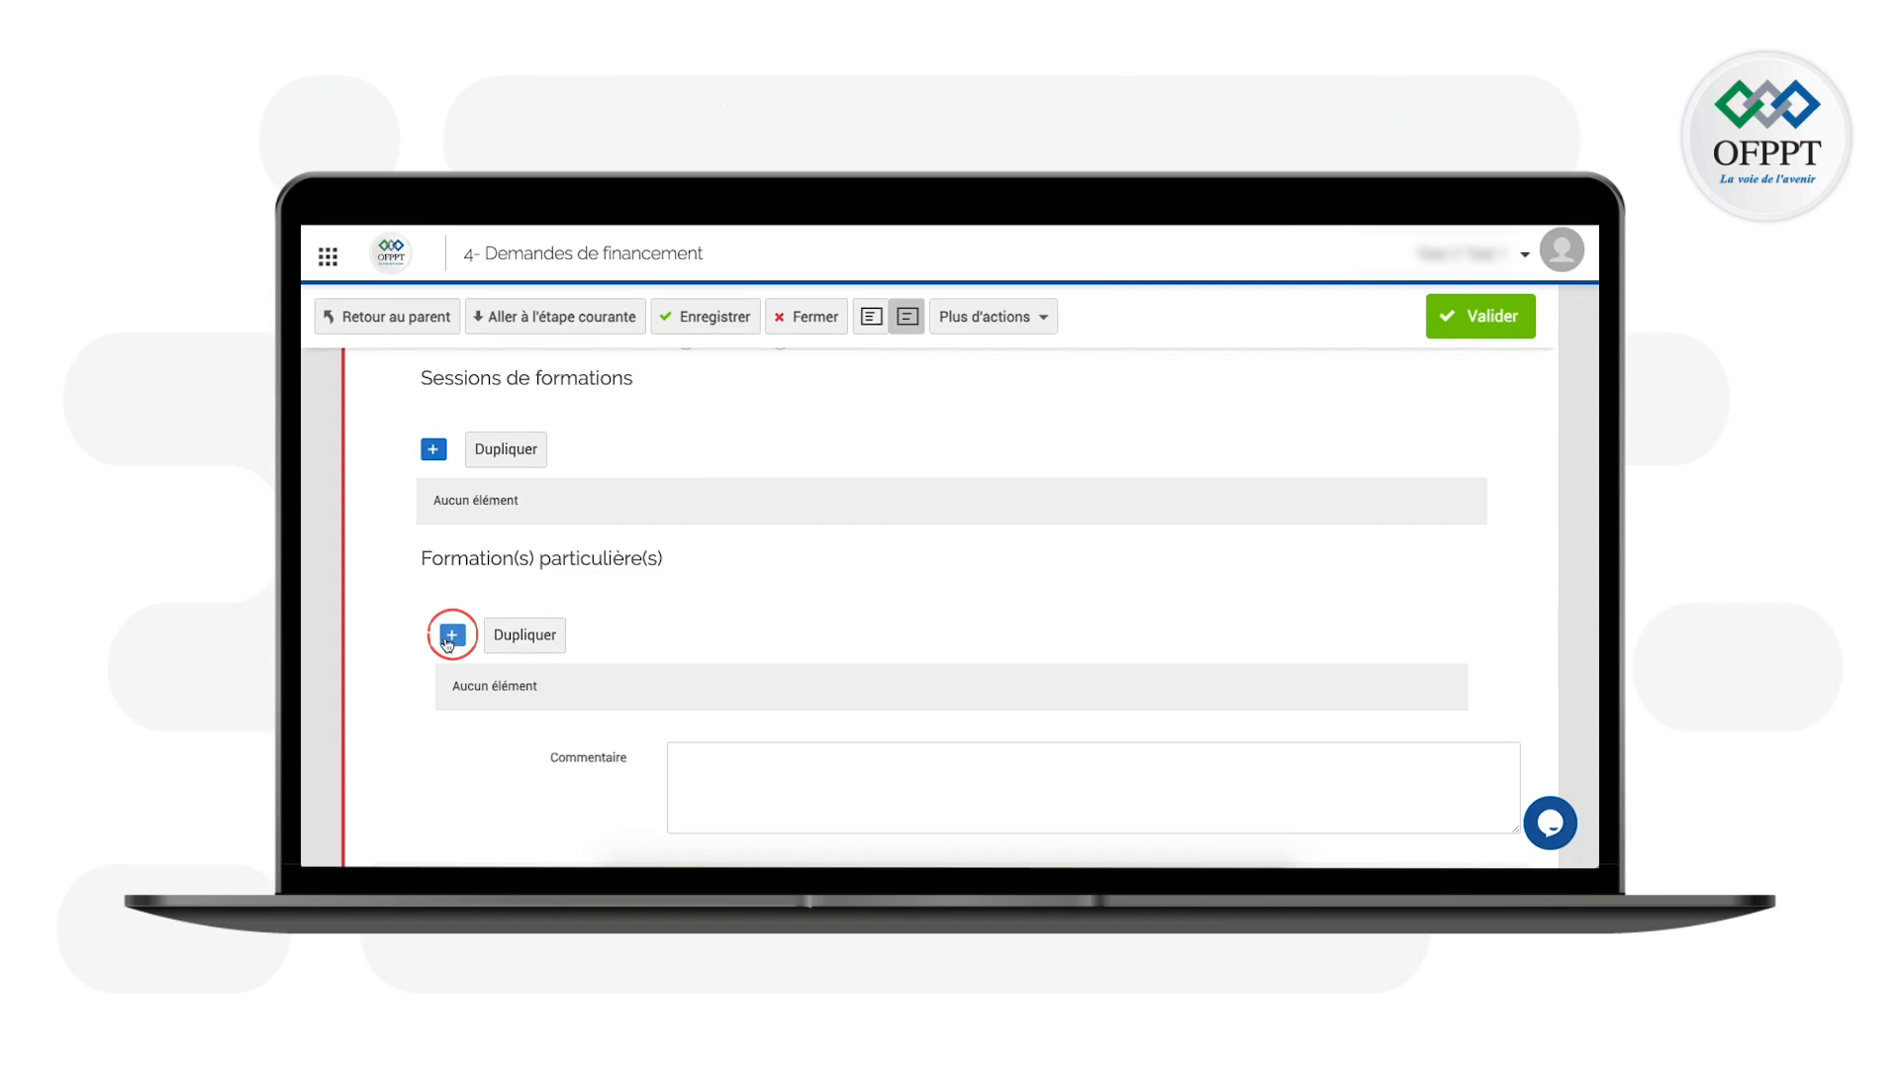
# Add a Formation particulière for 25 people on Mardi from 02/01/2024 to 30/04/2024 and validate the training action sheet
pyautogui.click(452, 635)
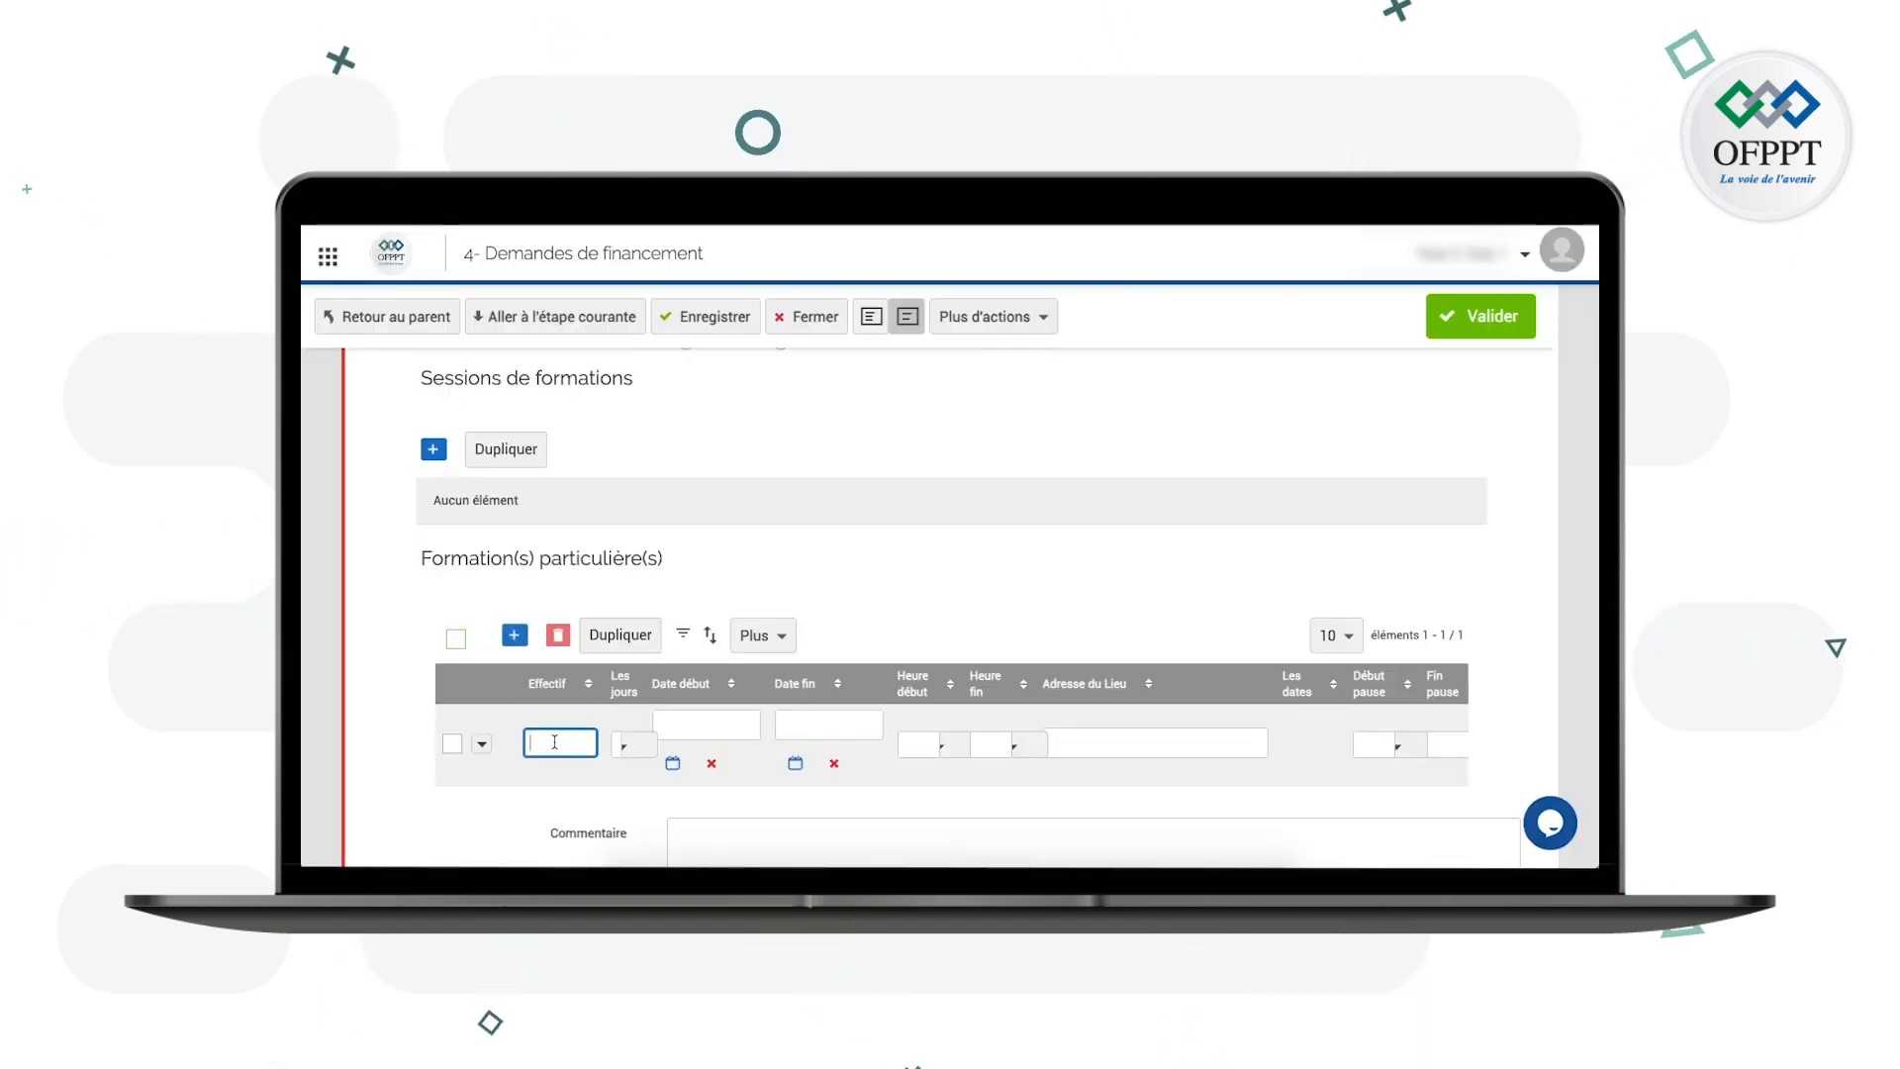
pyautogui.click(642, 750)
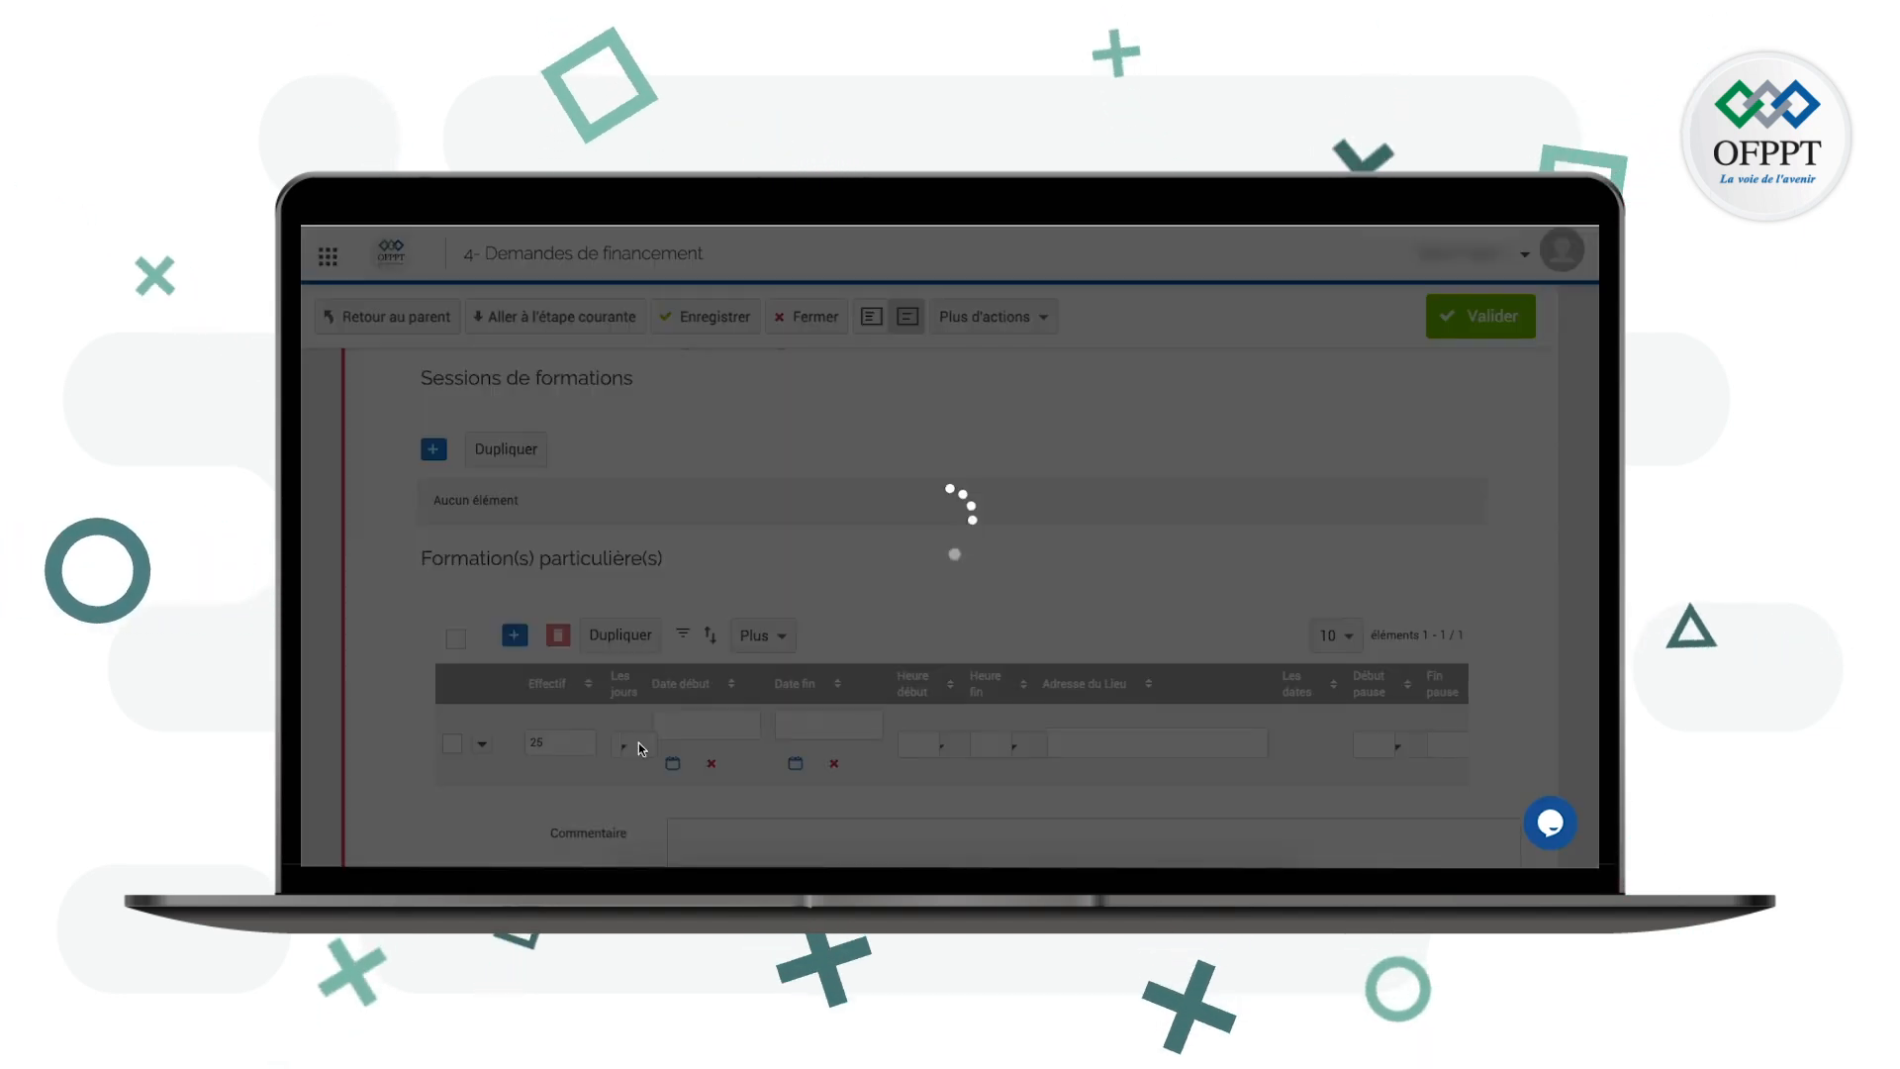
pyautogui.click(628, 545)
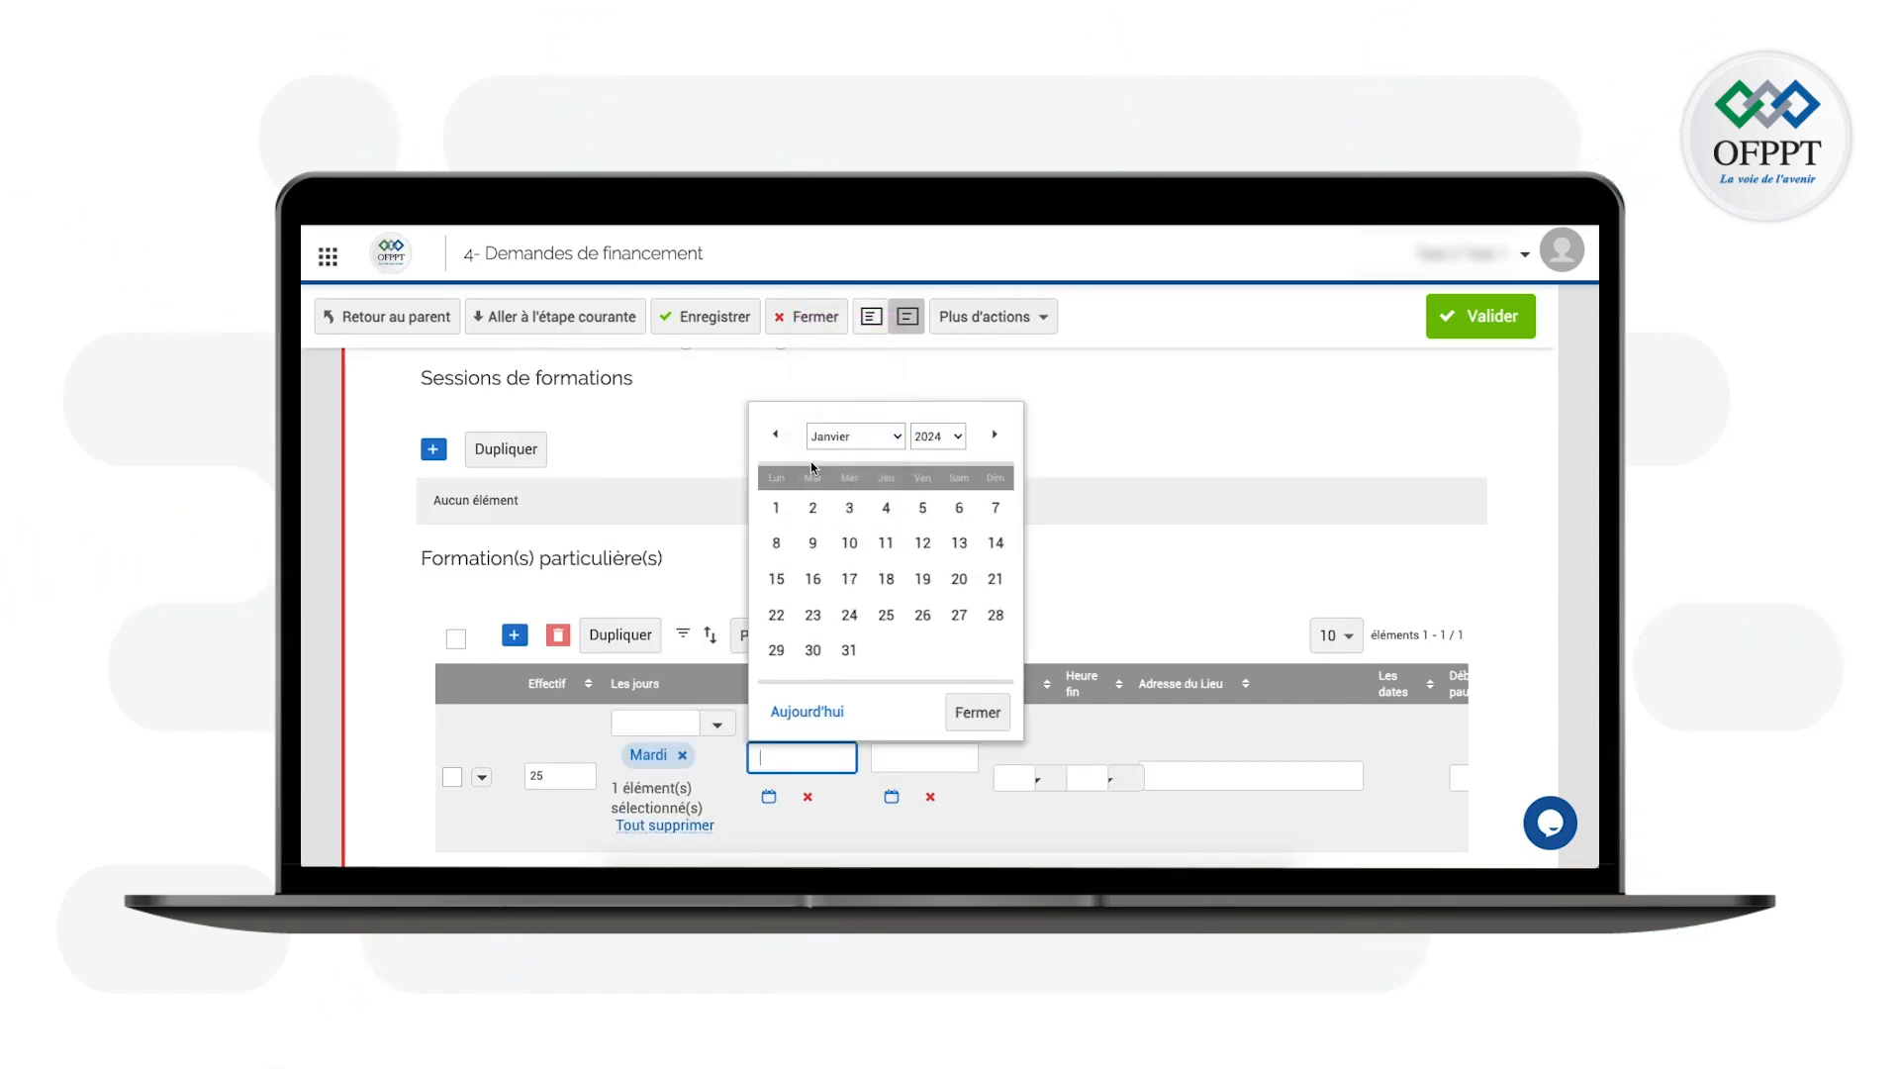
pyautogui.click(776, 508)
pyautogui.click(925, 757)
pyautogui.click(935, 651)
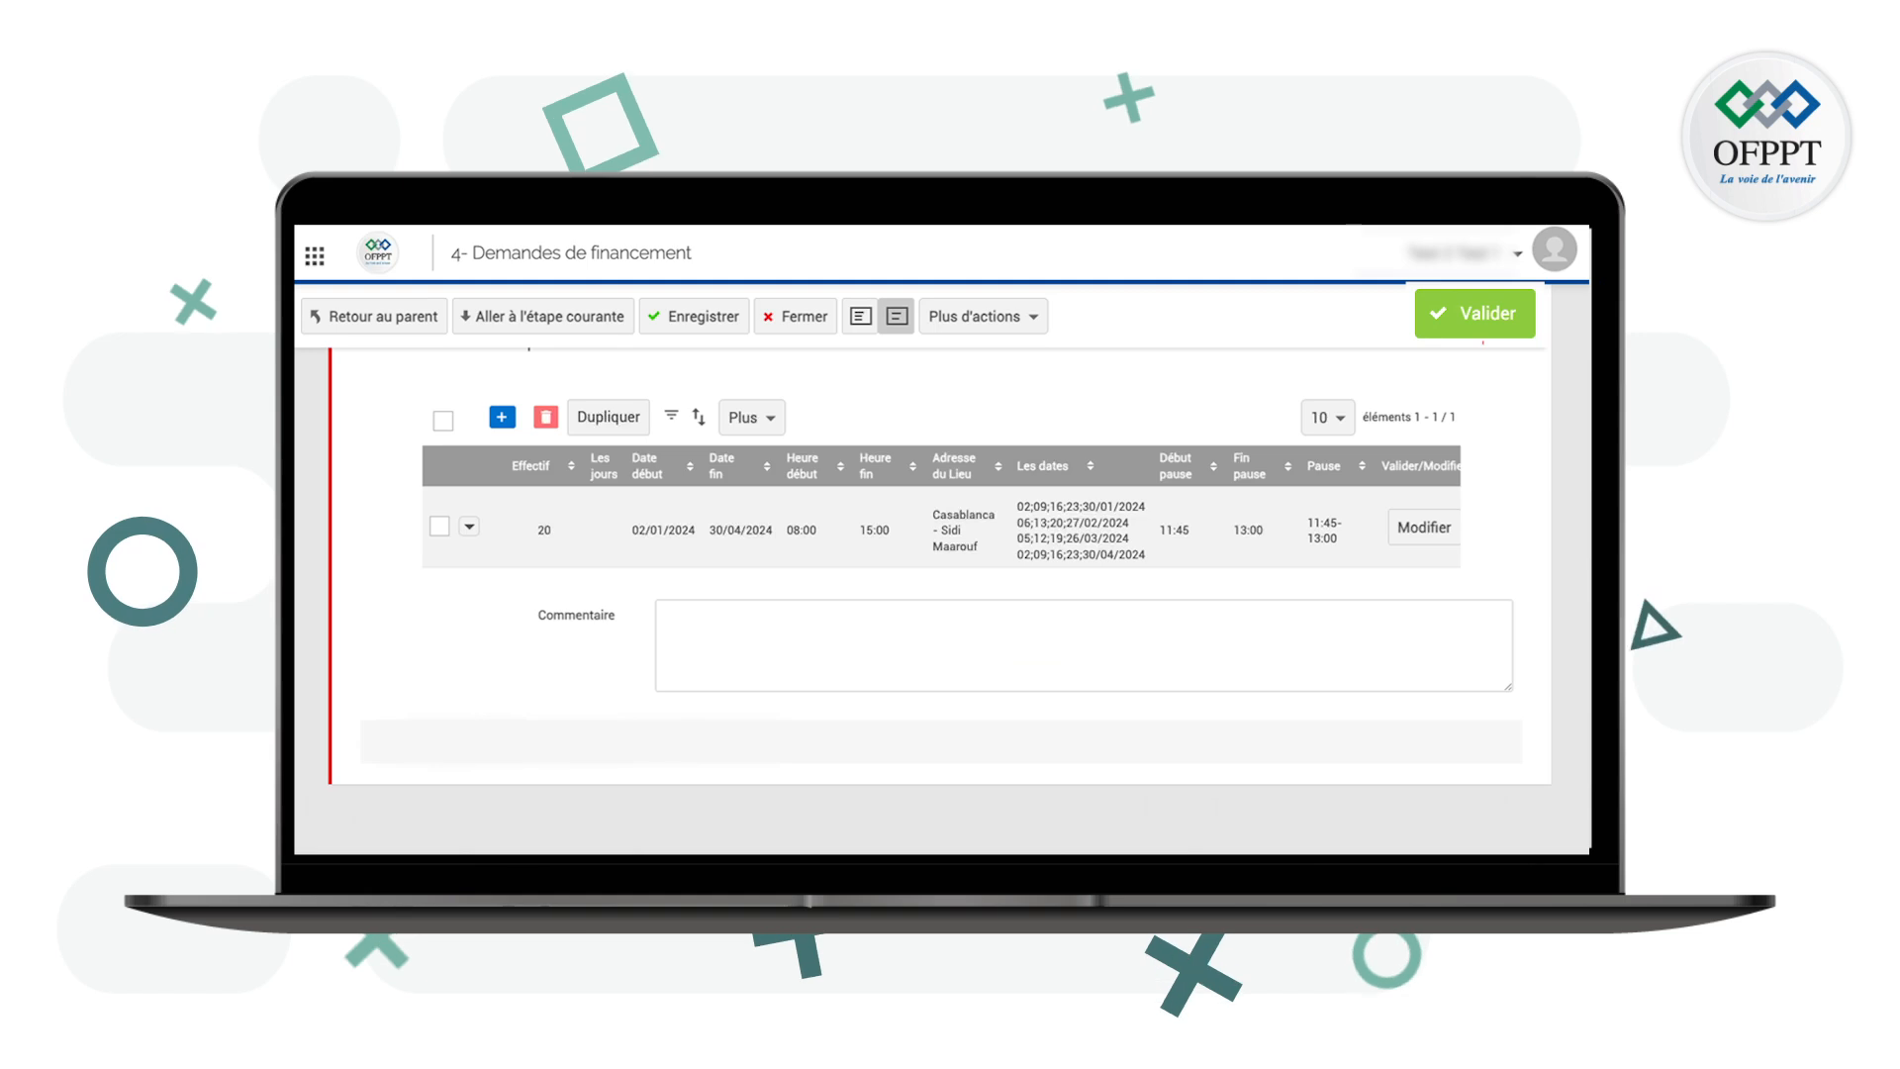
pyautogui.click(1485, 313)
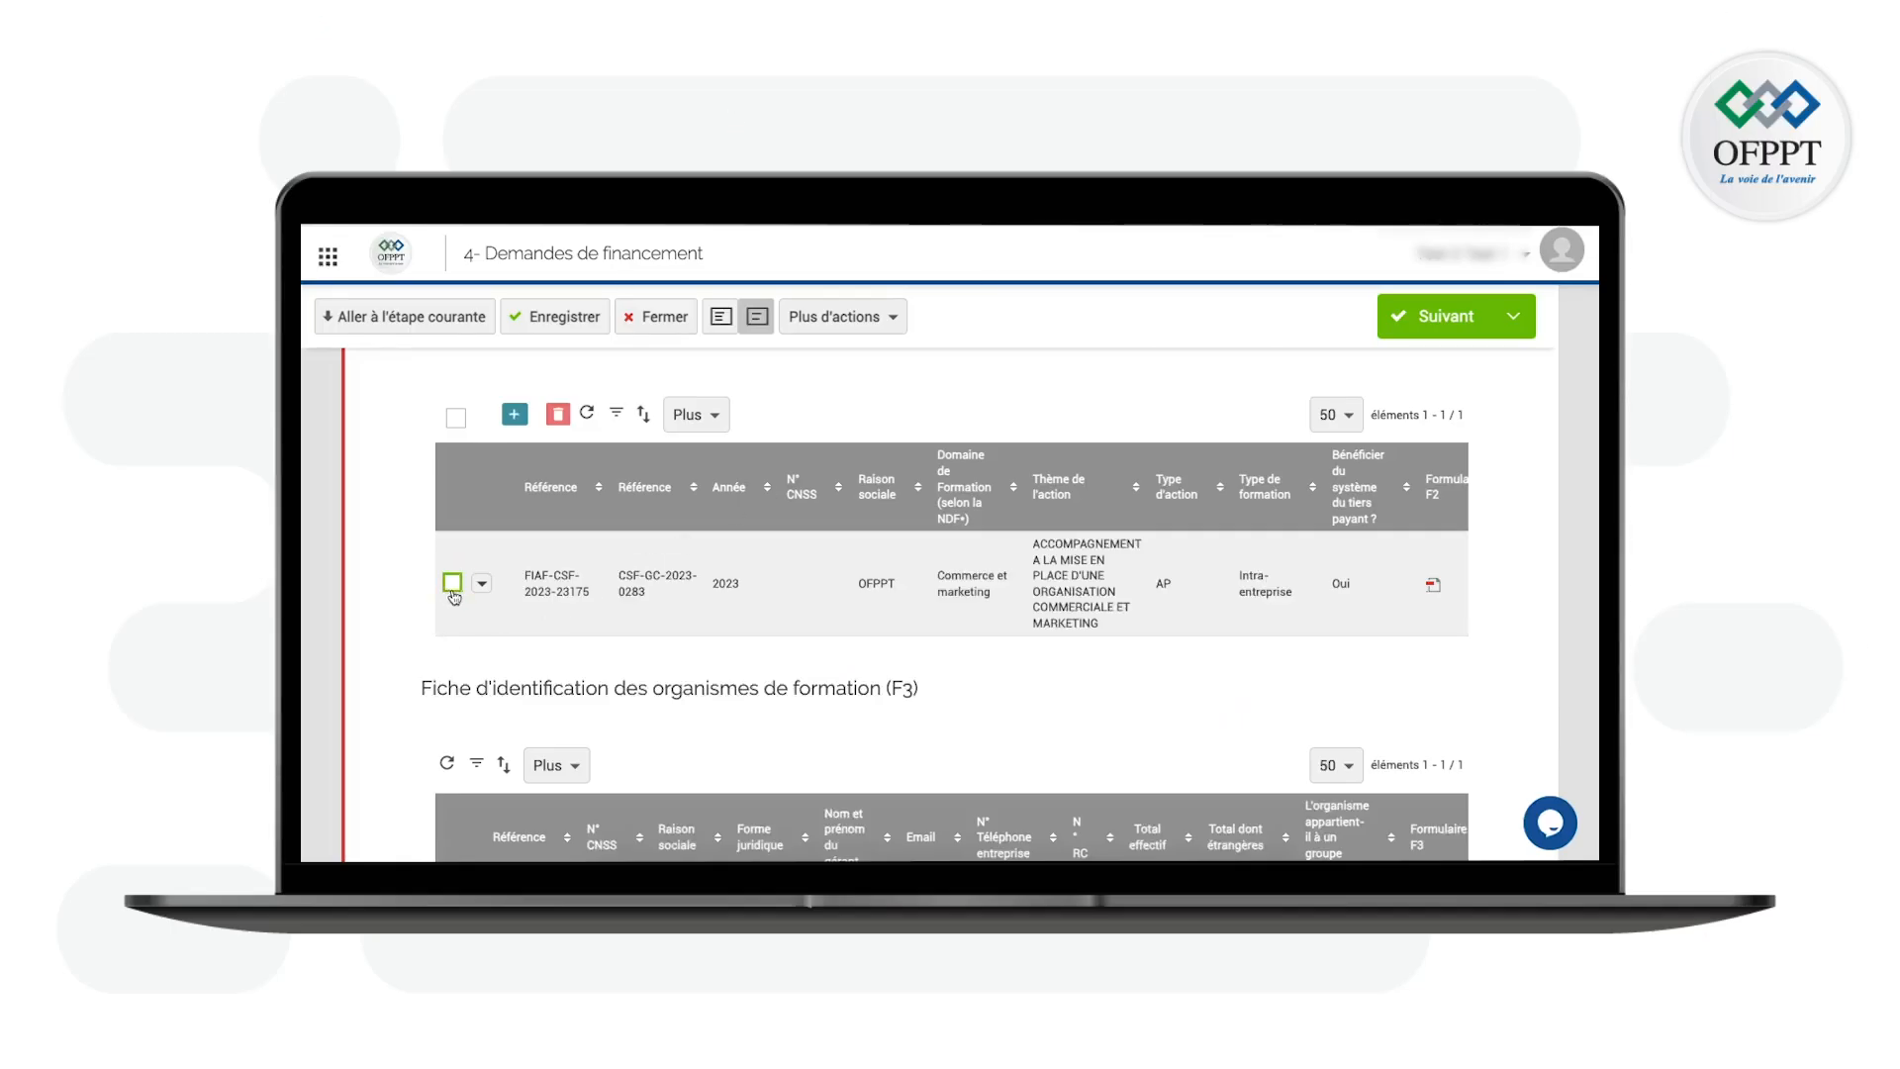
# Open the Formulaire F2 PDF of the training action and check its contents down to the session table
pyautogui.click(452, 583)
pyautogui.hscroll(3, 910, 584)
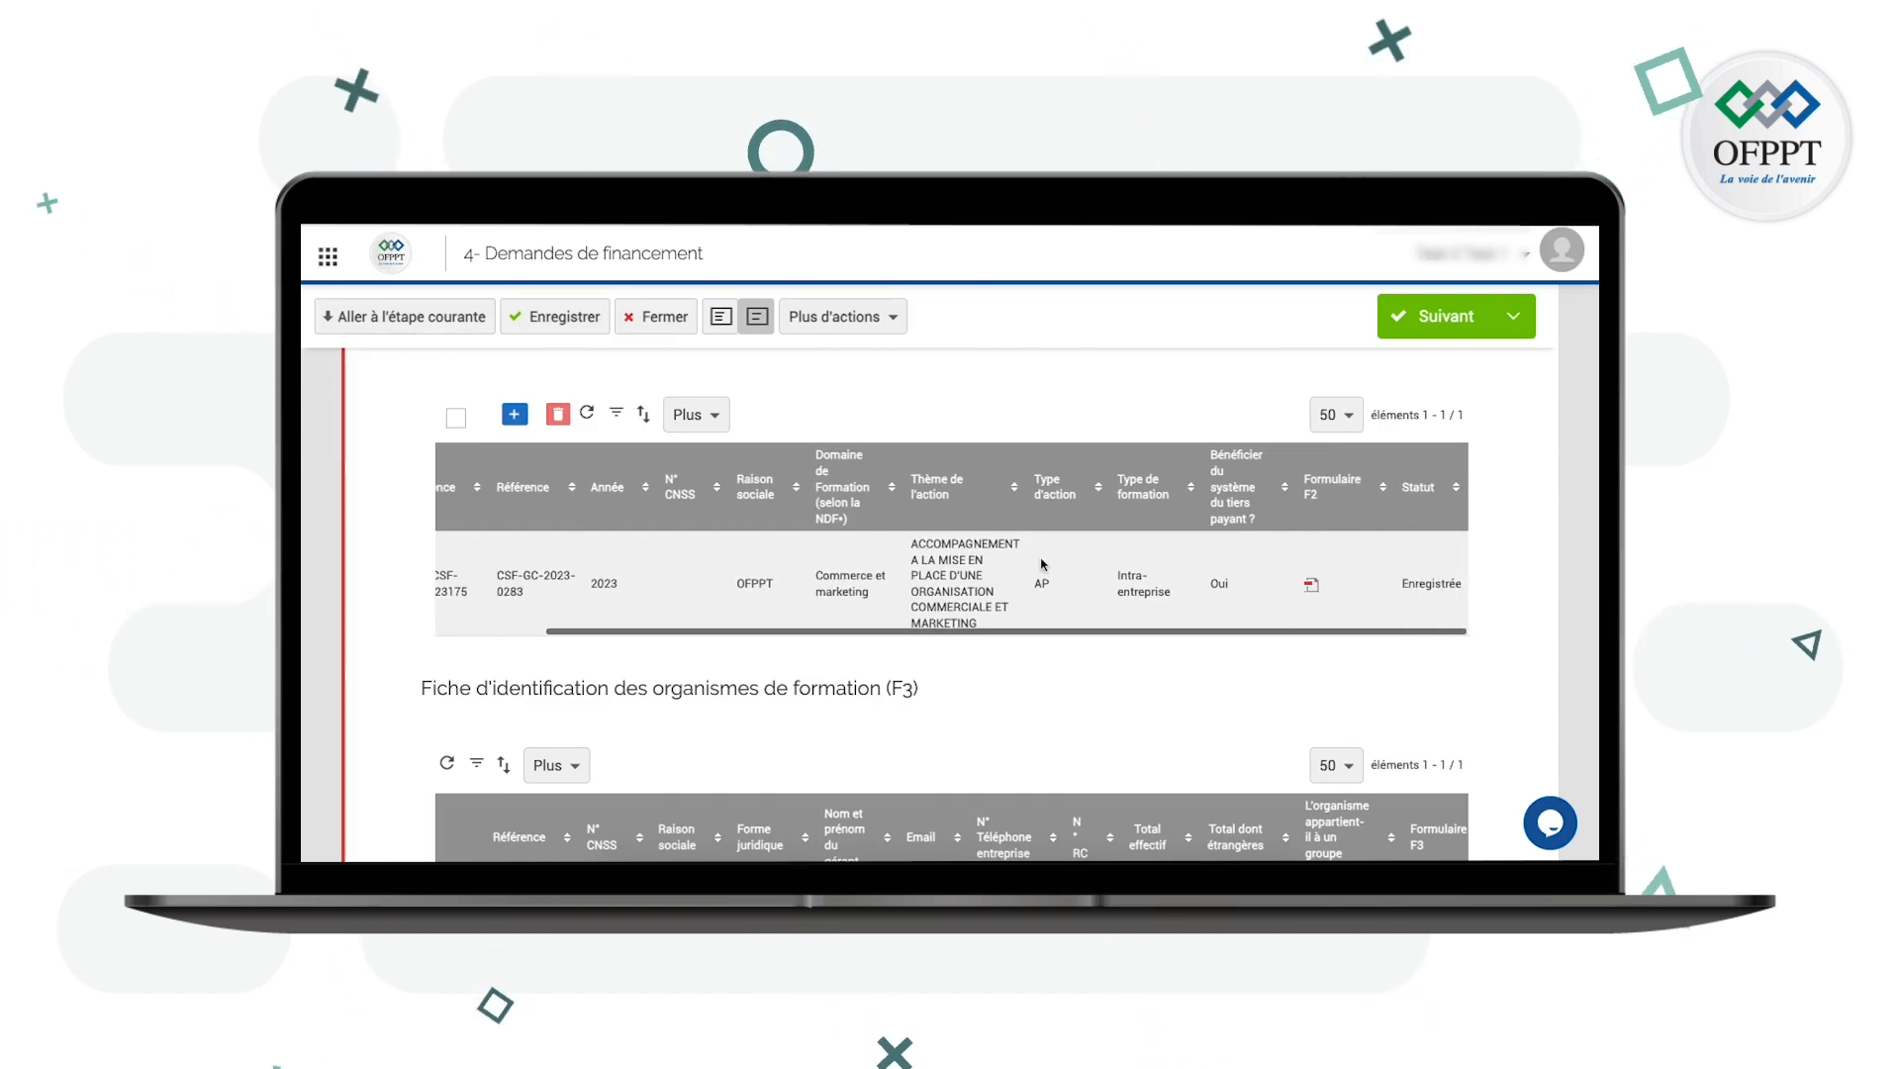
pyautogui.click(1310, 587)
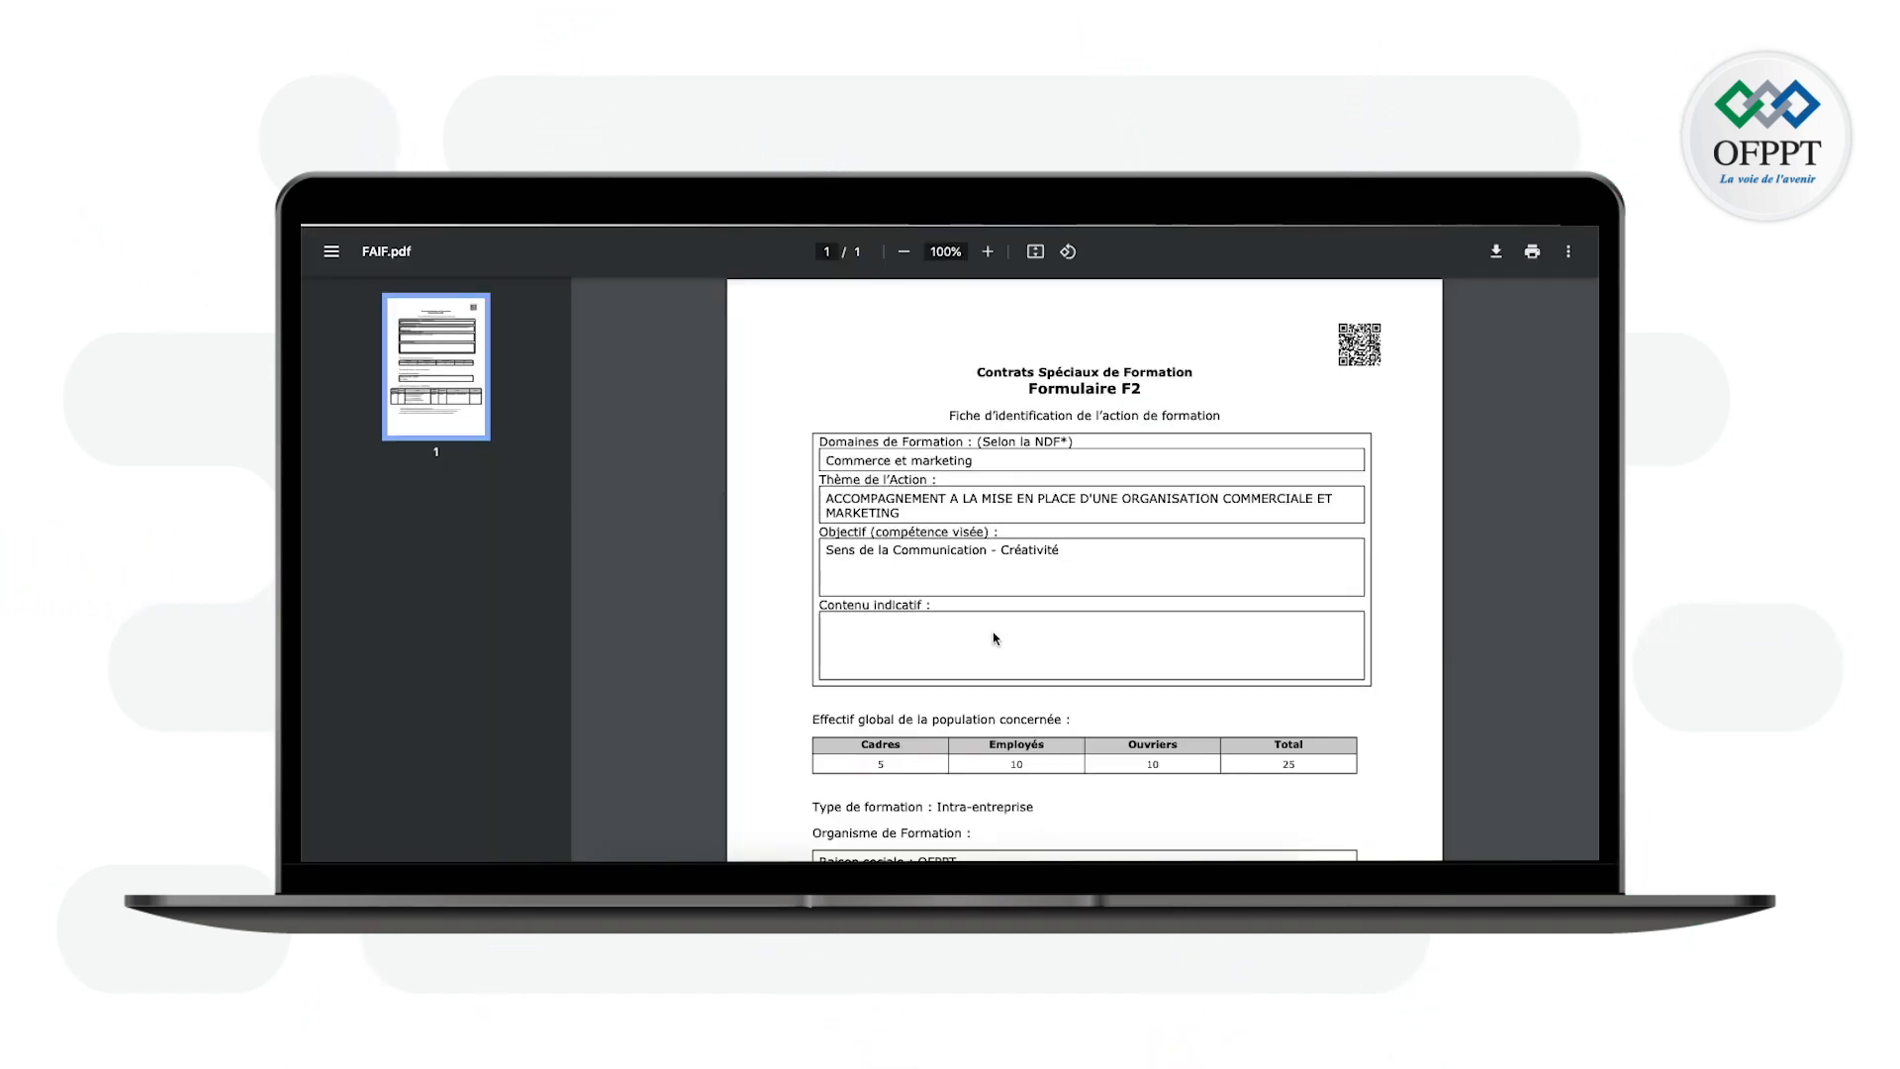
pyautogui.scroll(-5, 993, 632)
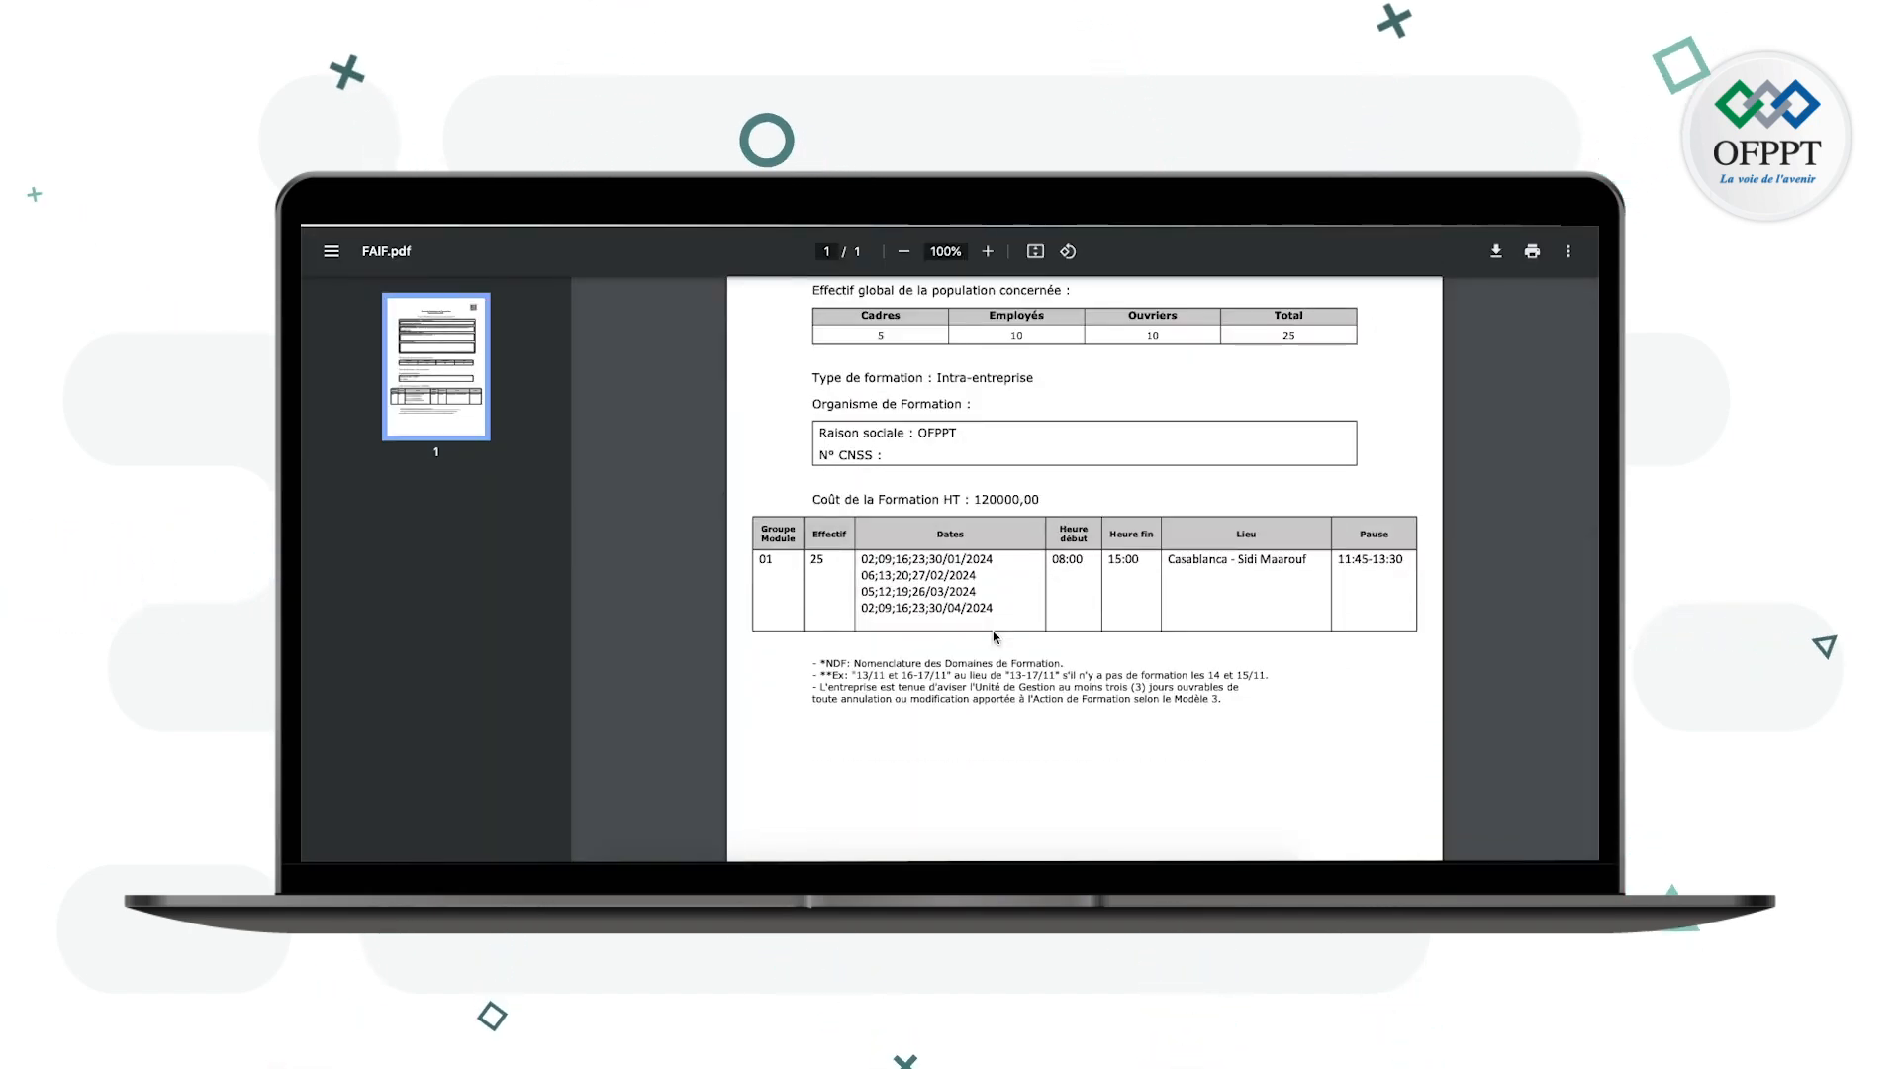
pyautogui.scroll(5, 994, 632)
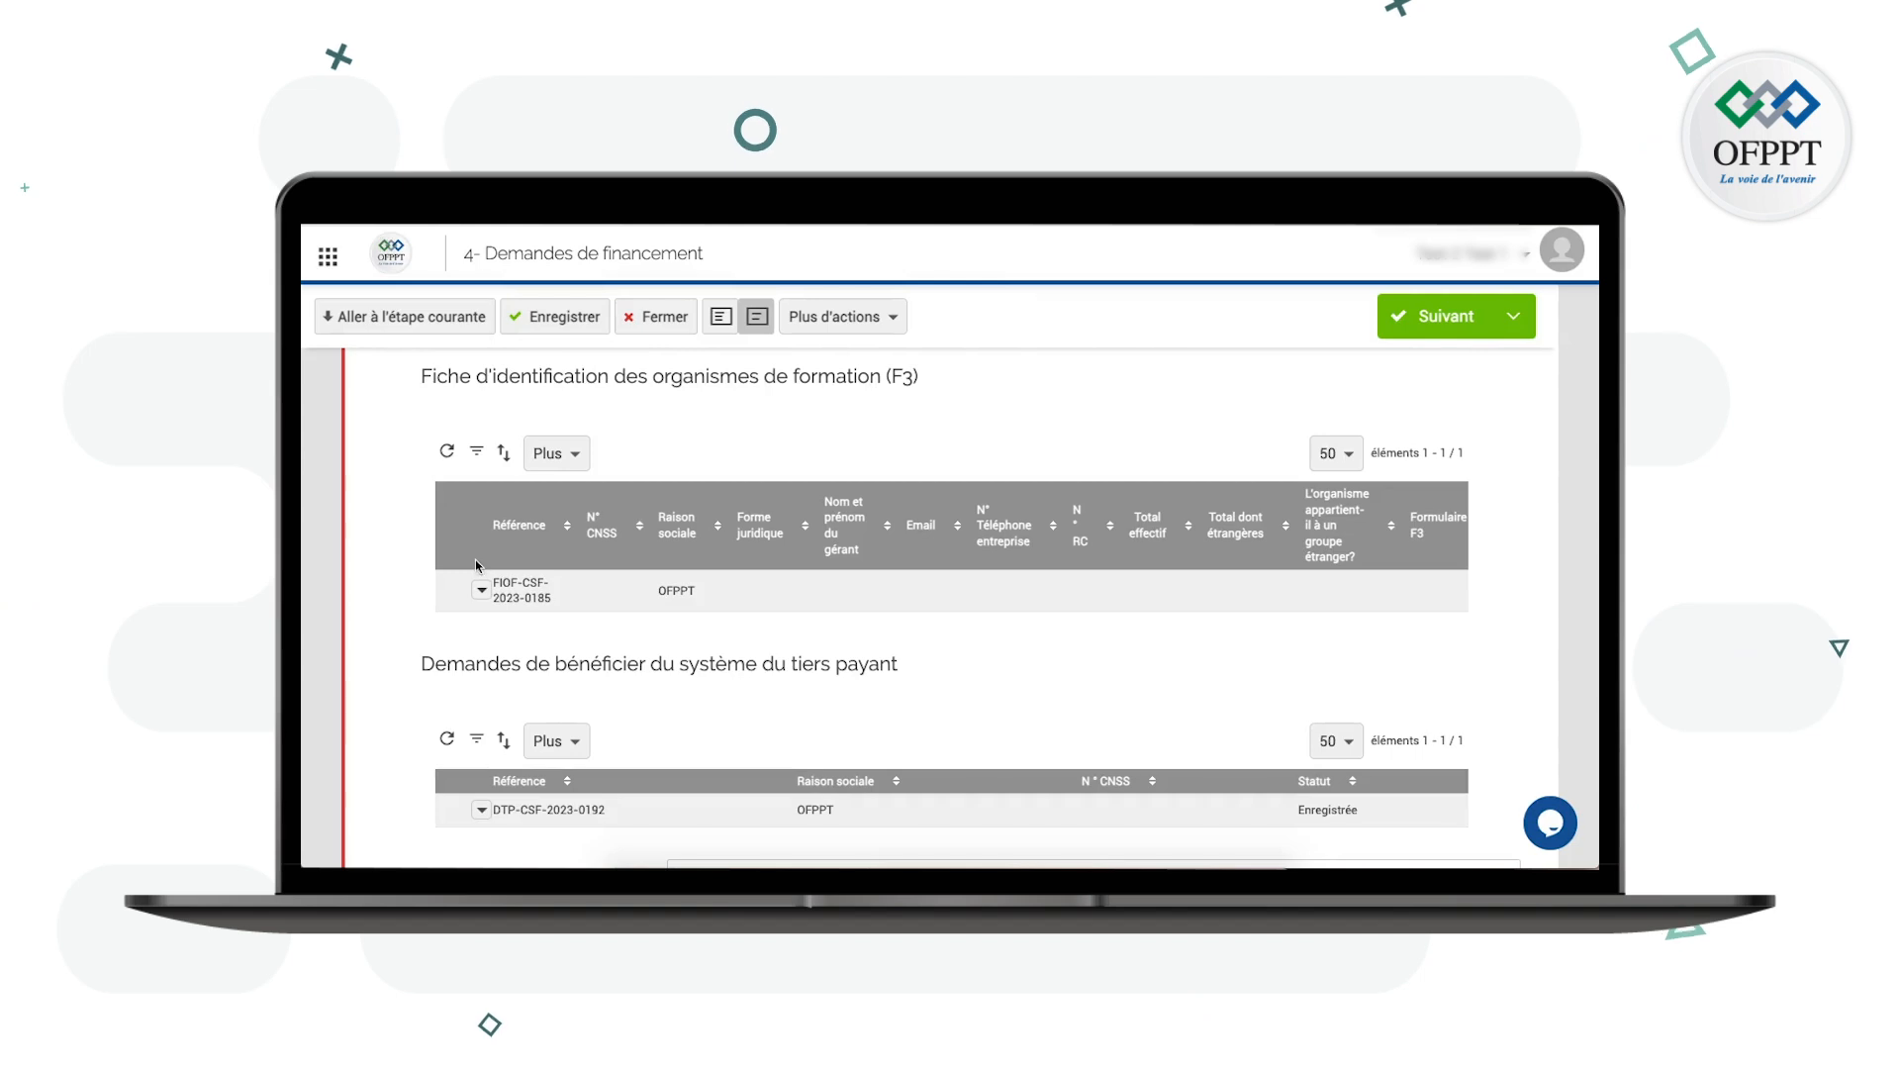
# Open the training organisation's F3 sheet and enter its postal address, RC number, legal representative's name and the Qualité "Responsable RH"
pyautogui.click(482, 591)
pyautogui.click(504, 629)
pyautogui.write('20300')
pyautogui.write('8888888')
pyautogui.click(725, 662)
pyautogui.write('Monsi')
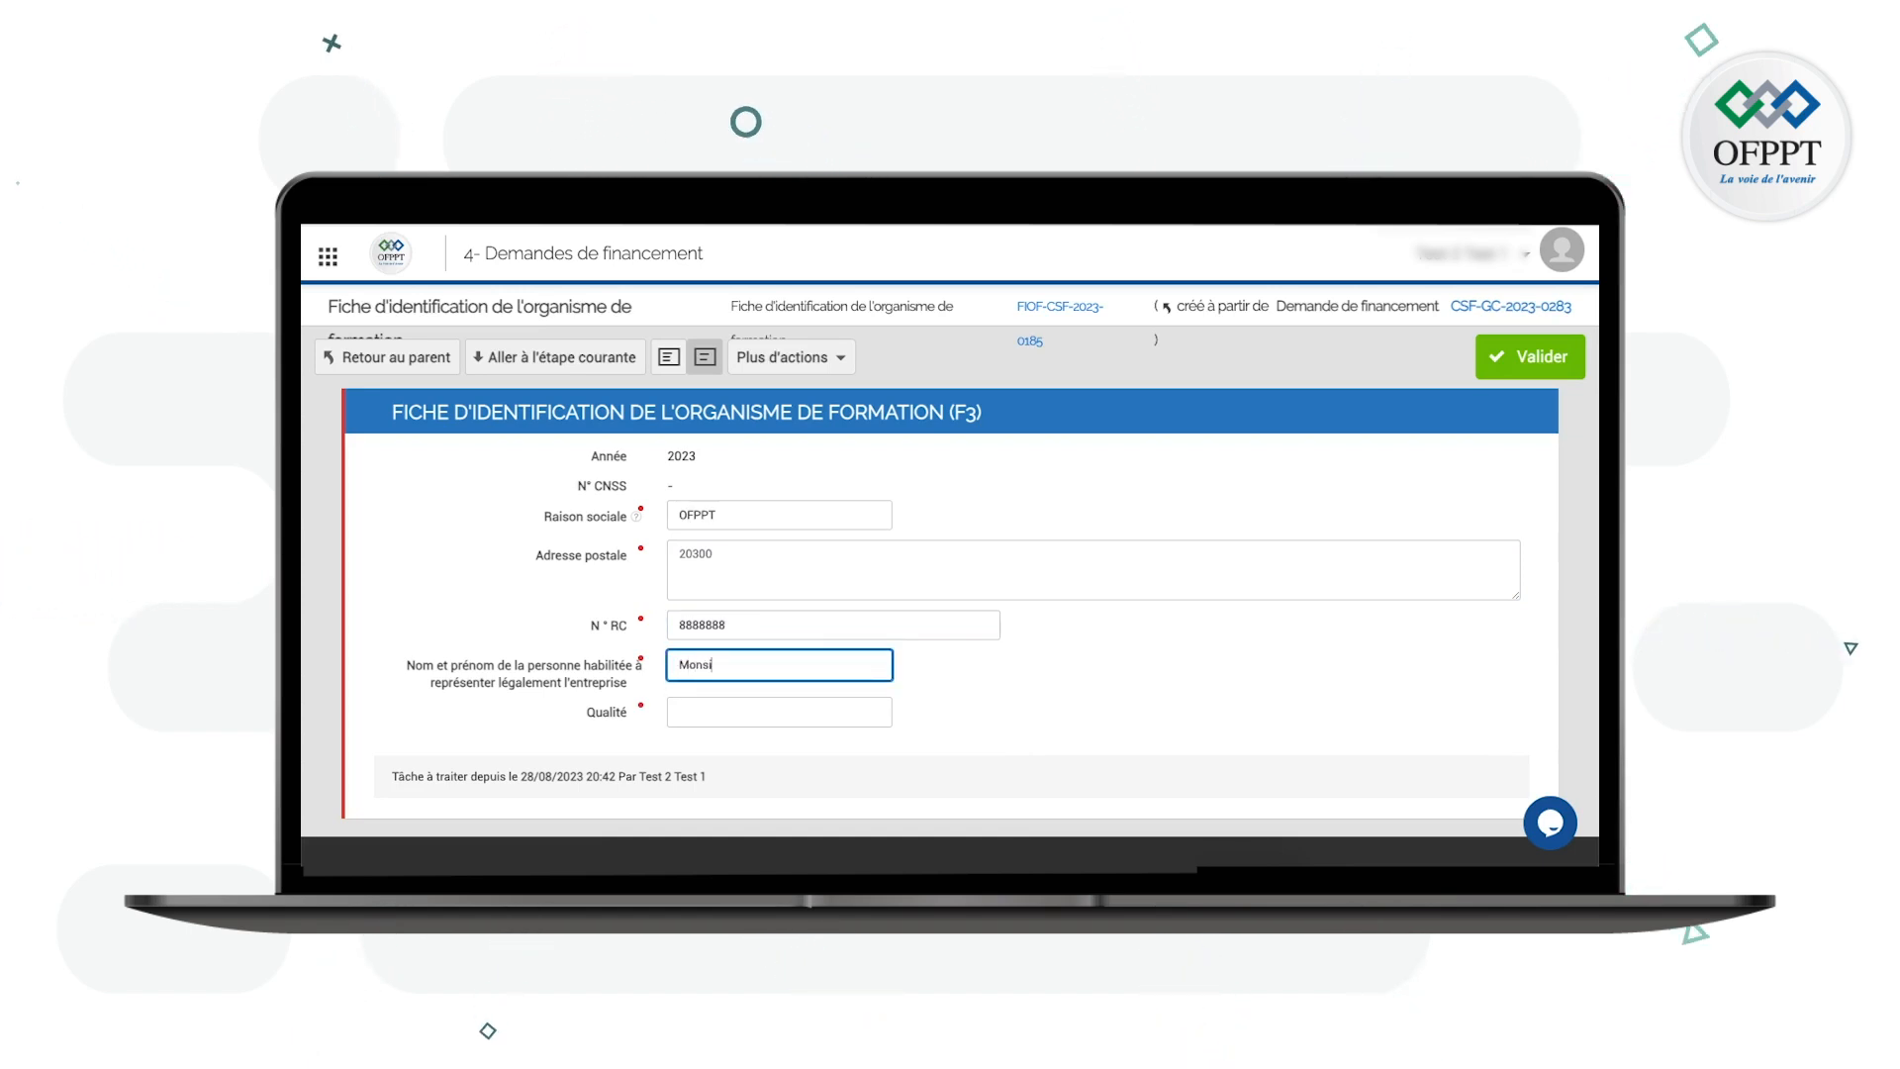
pyautogui.write('Responsable RH')
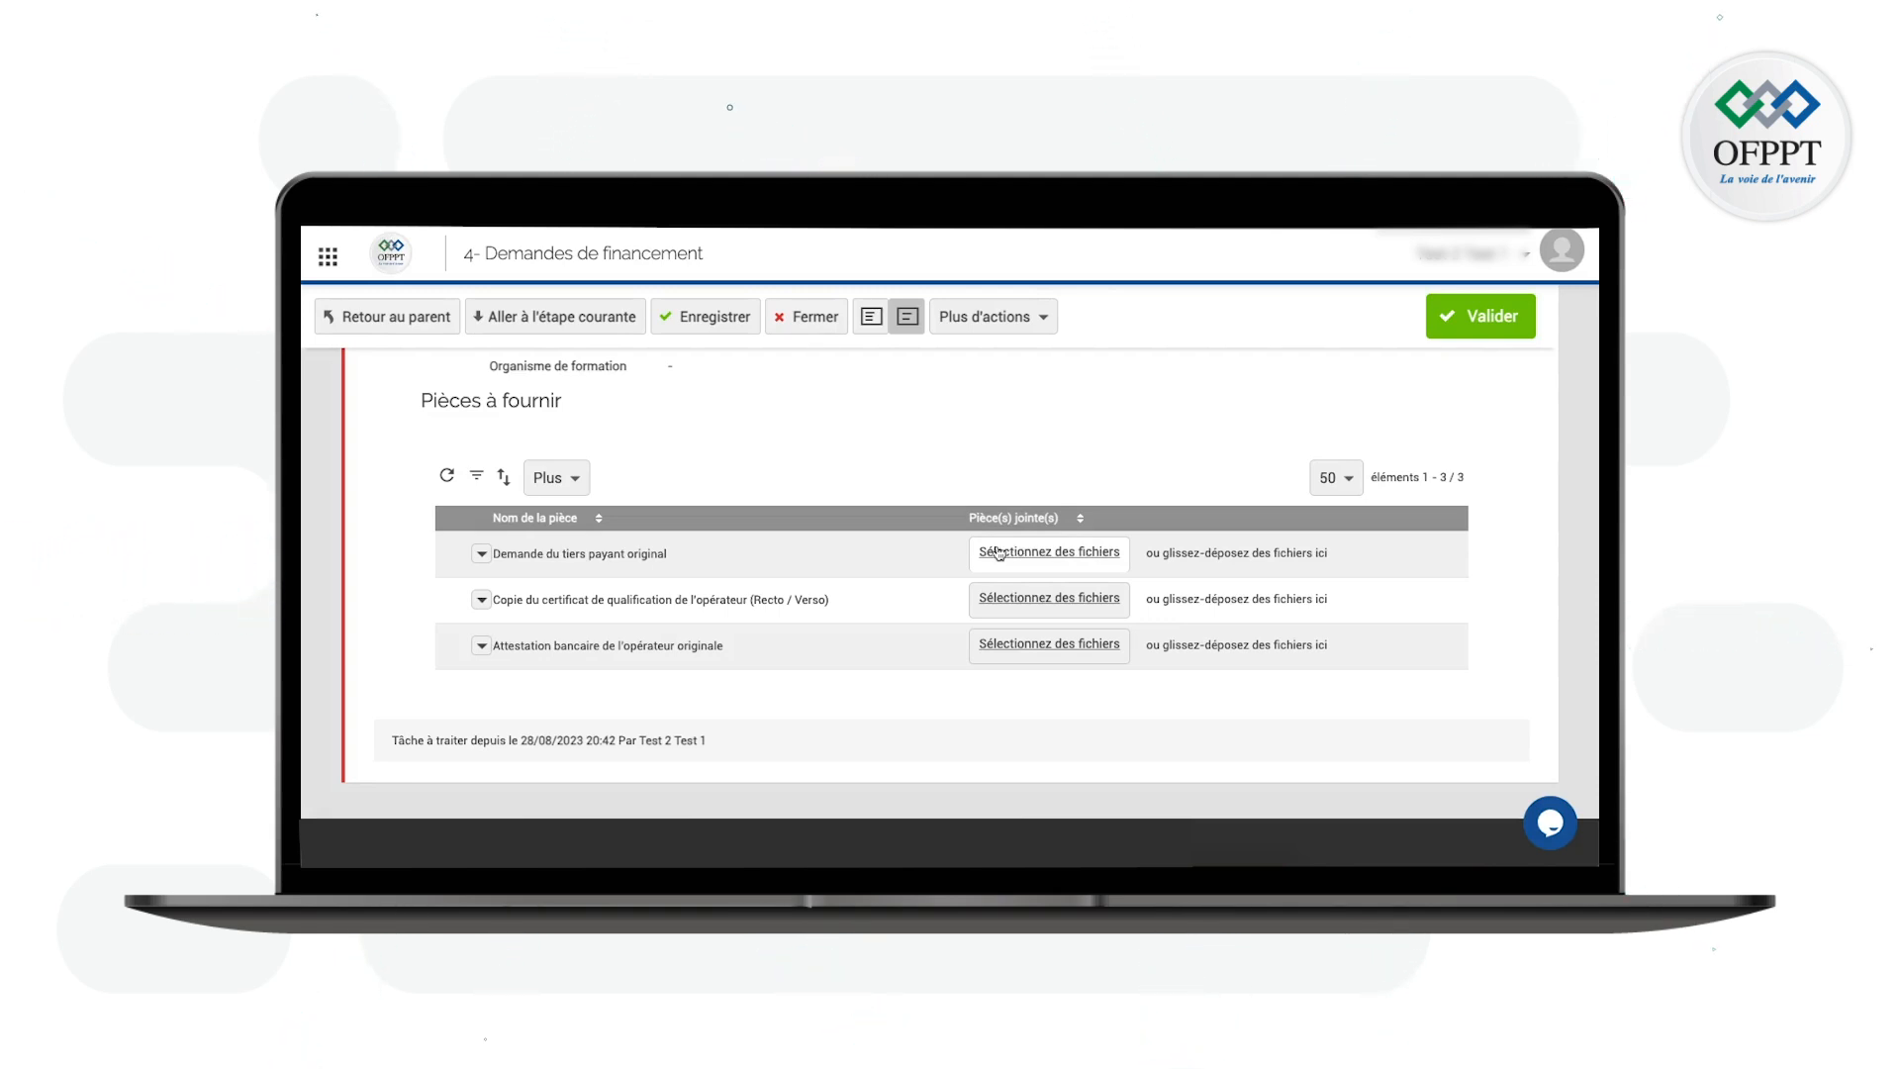
# Attach Tiers Payant.pdf as the third-party payment request, Certificat.pdf as the qualification certificate copy and Attestation Banque as the bank attestation
pyautogui.click(998, 553)
pyautogui.doubleClick(992, 300)
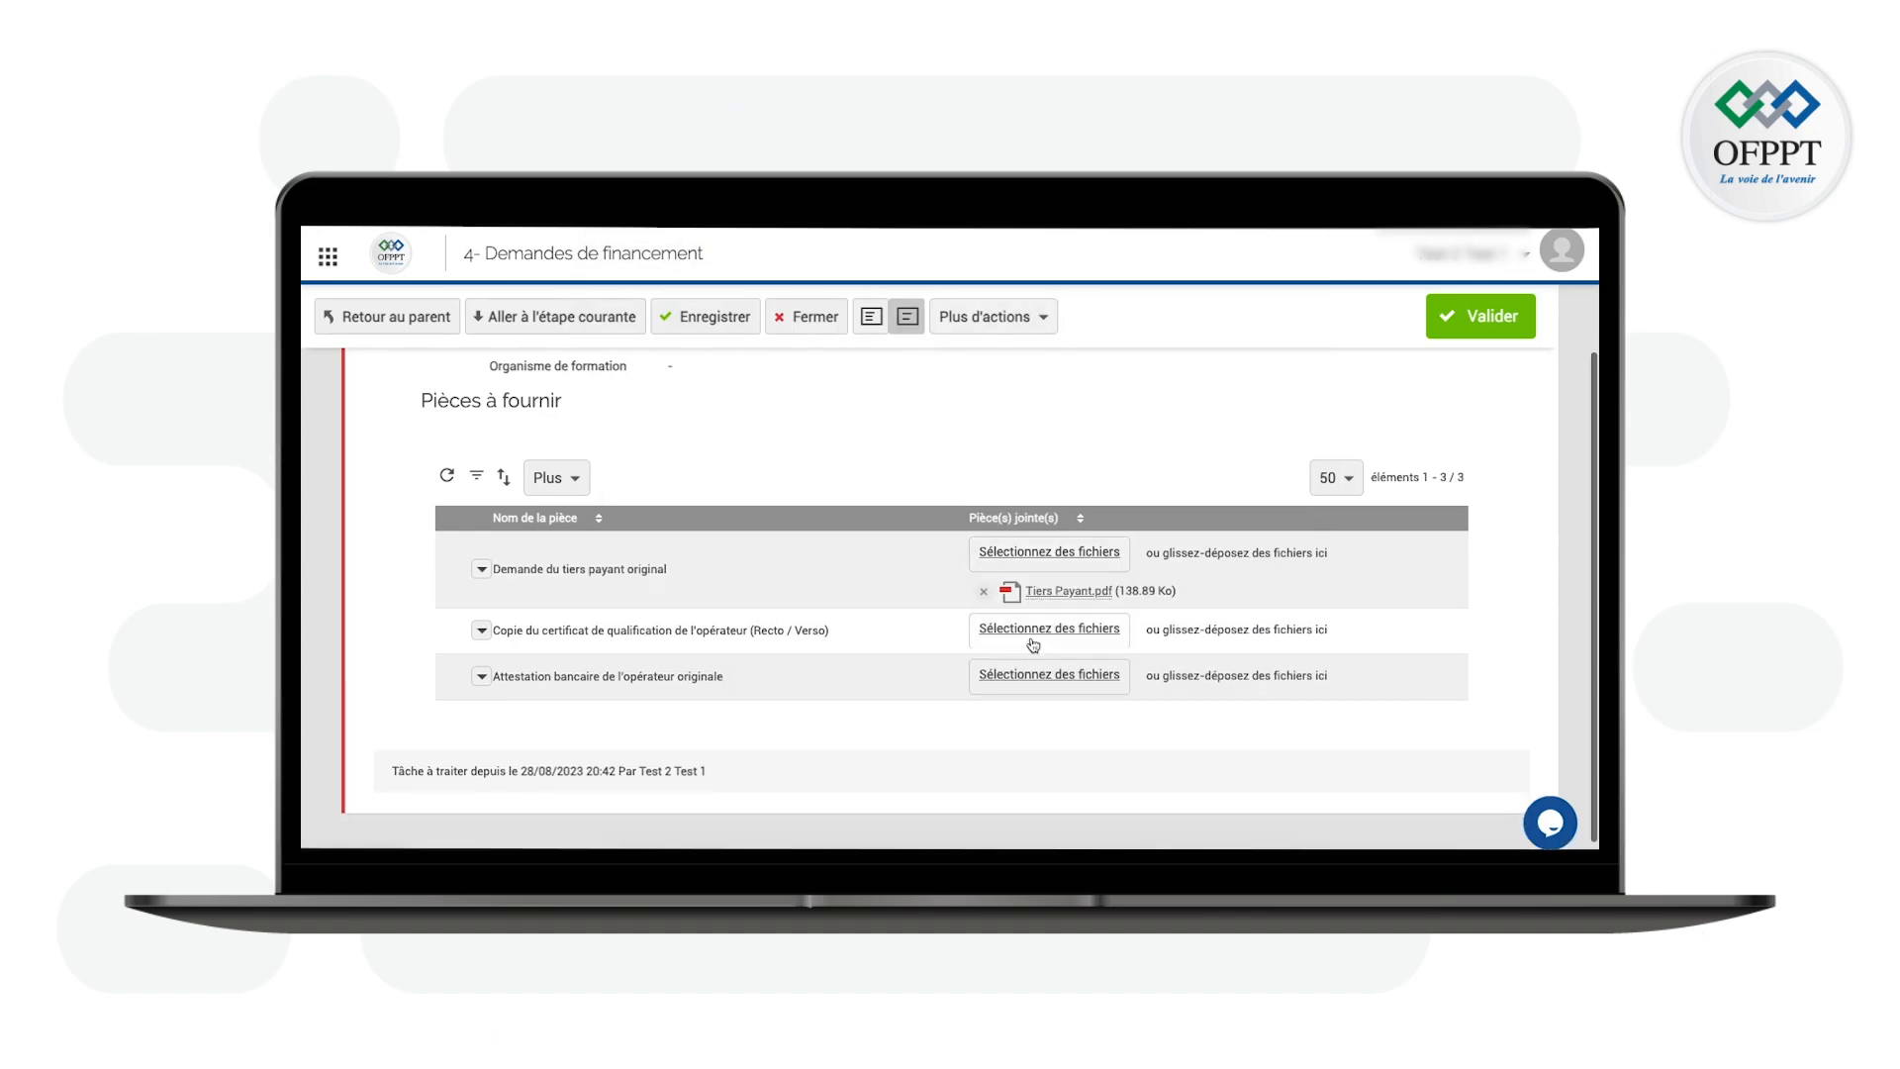
pyautogui.click(1027, 634)
pyautogui.click(891, 309)
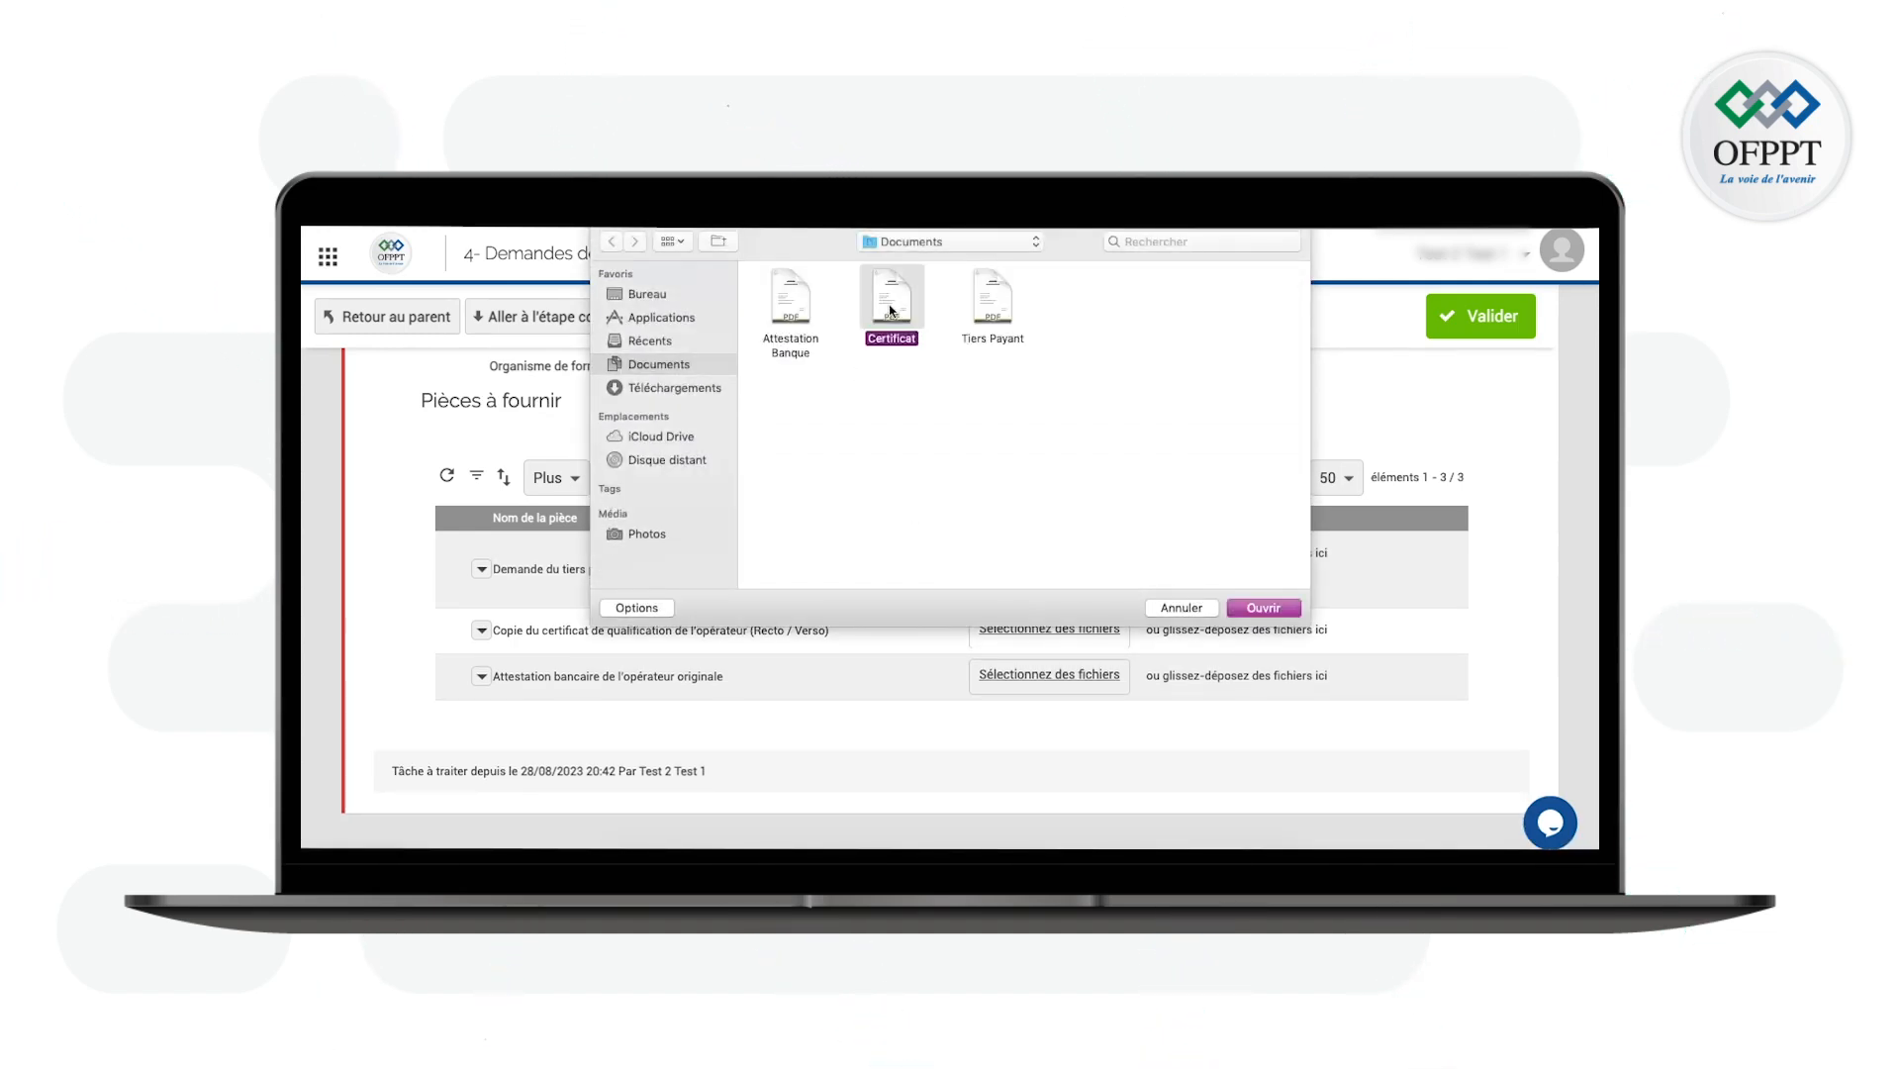
pyautogui.doubleClick(891, 309)
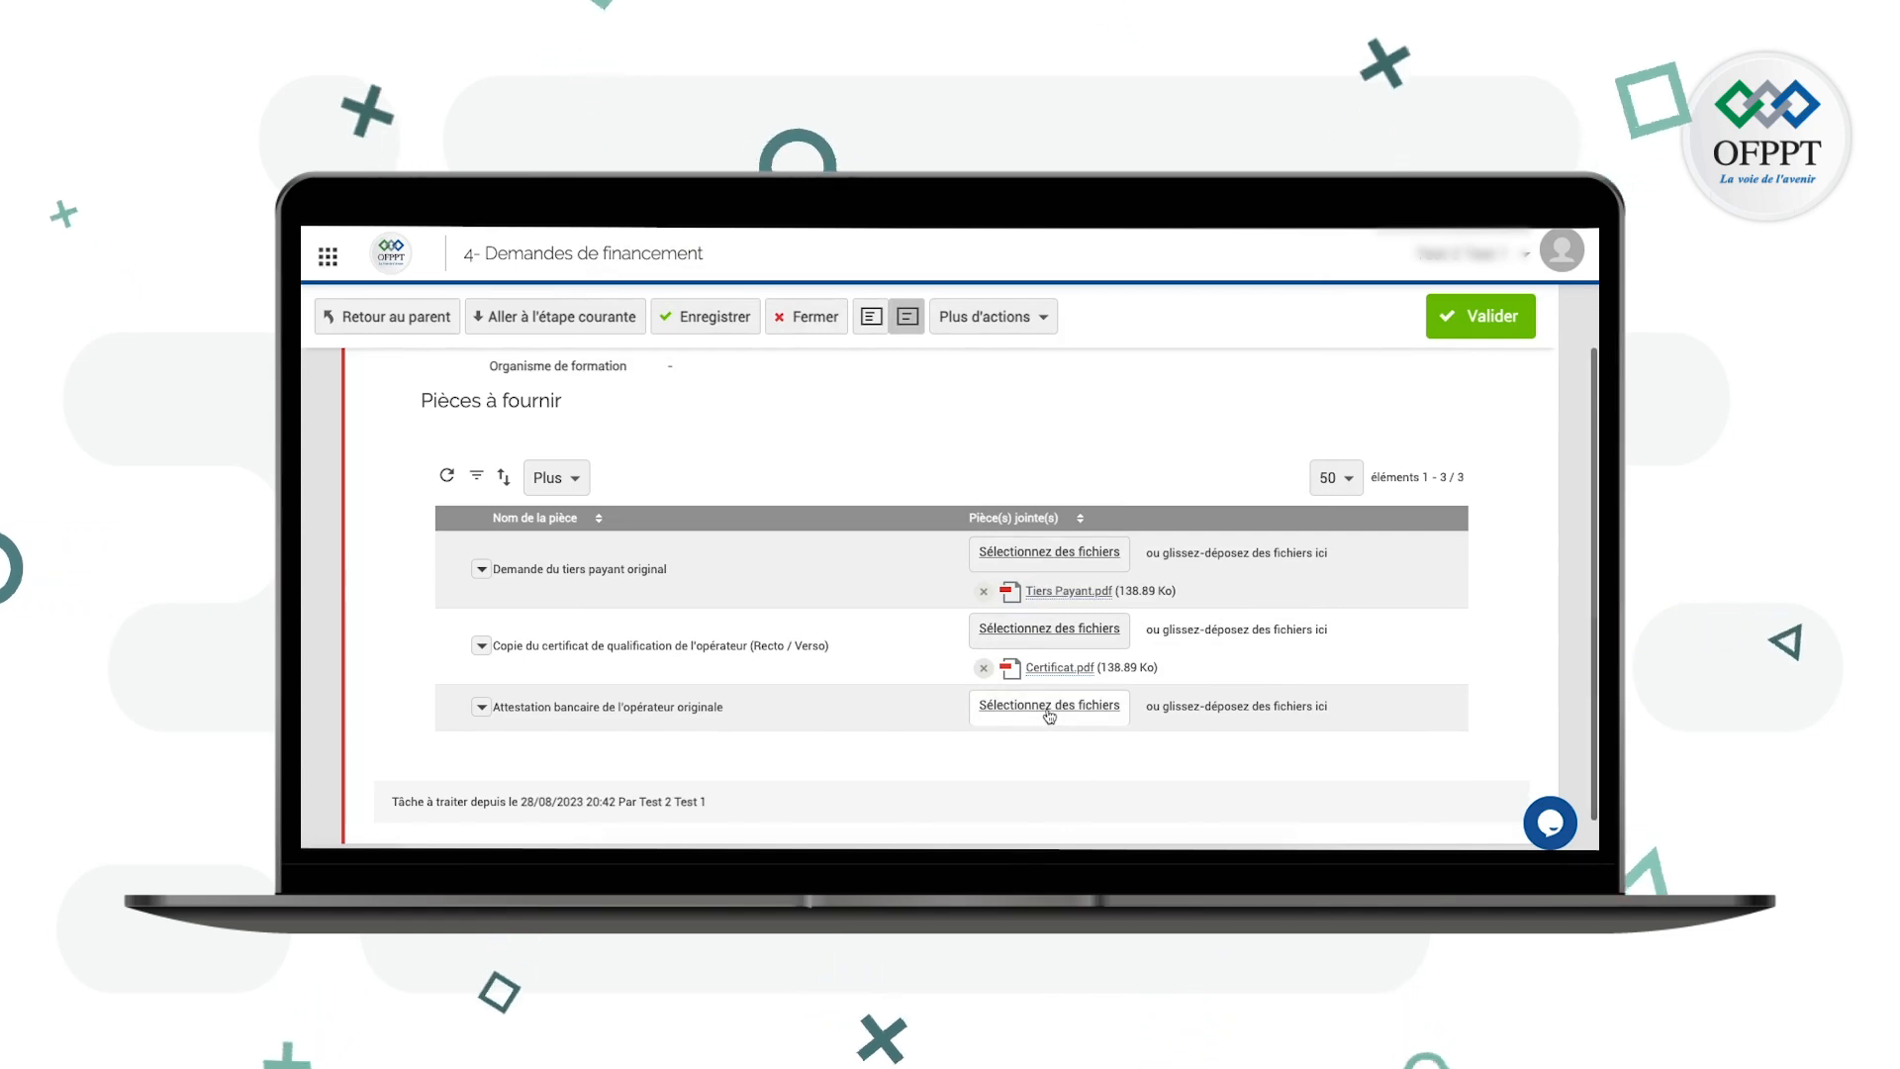
pyautogui.click(1049, 709)
pyautogui.doubleClick(792, 309)
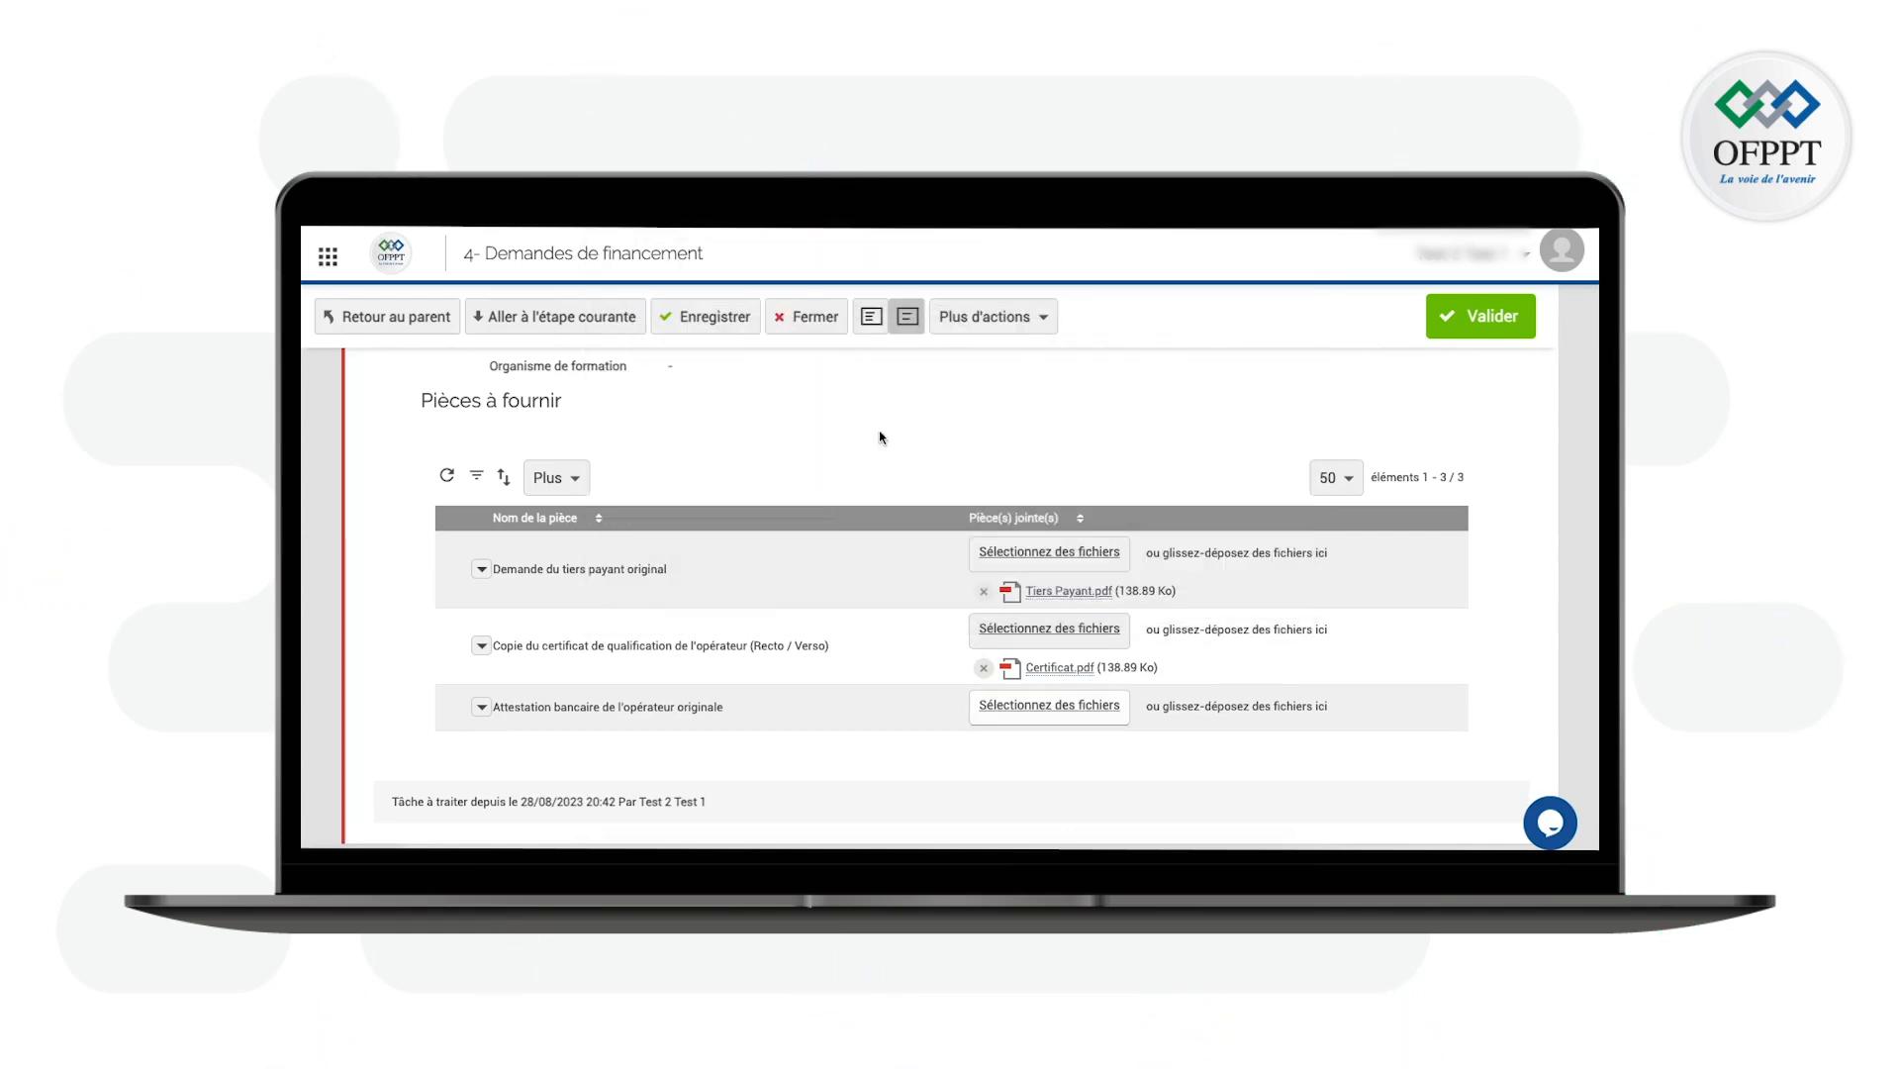
# Validate the third-party payment request and review the technical documents of the parent financing request down to the training organisation table
pyautogui.scroll(2, 1046, 725)
pyautogui.scroll(2, 1046, 726)
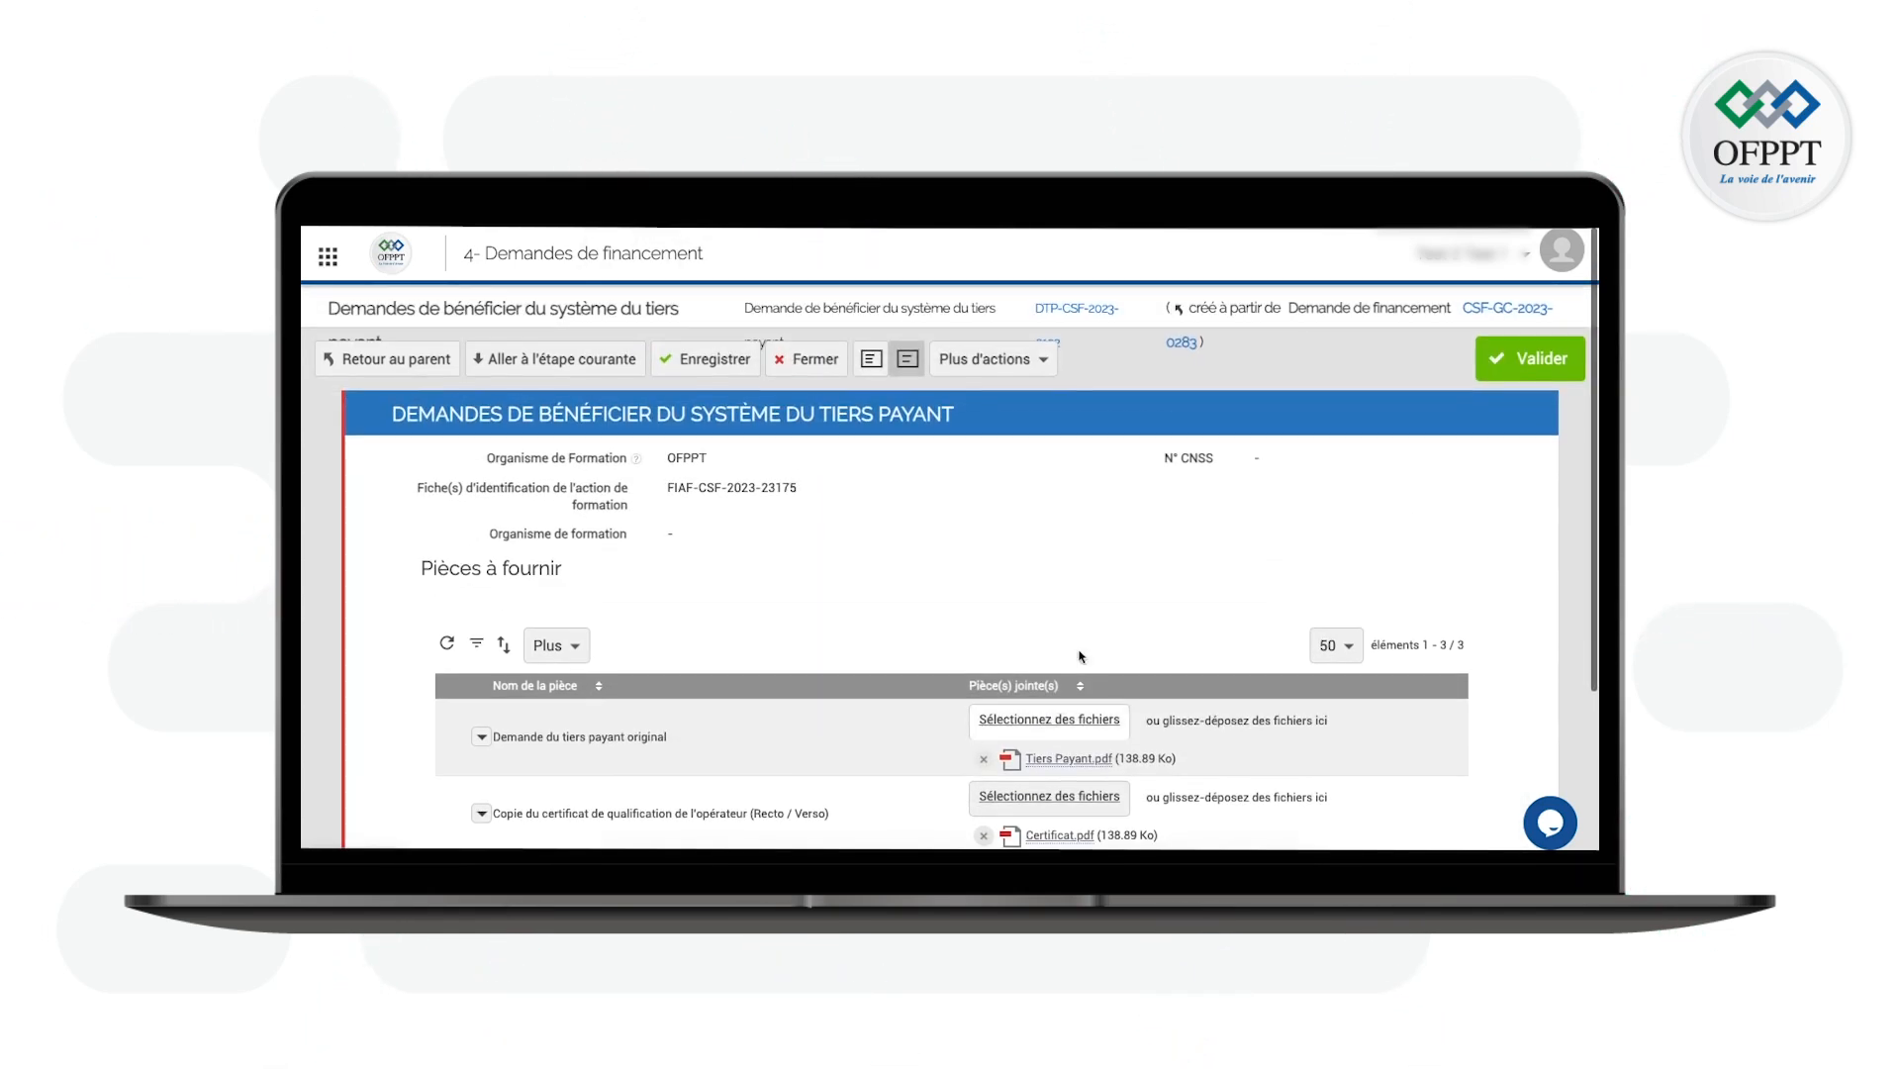
pyautogui.click(1508, 369)
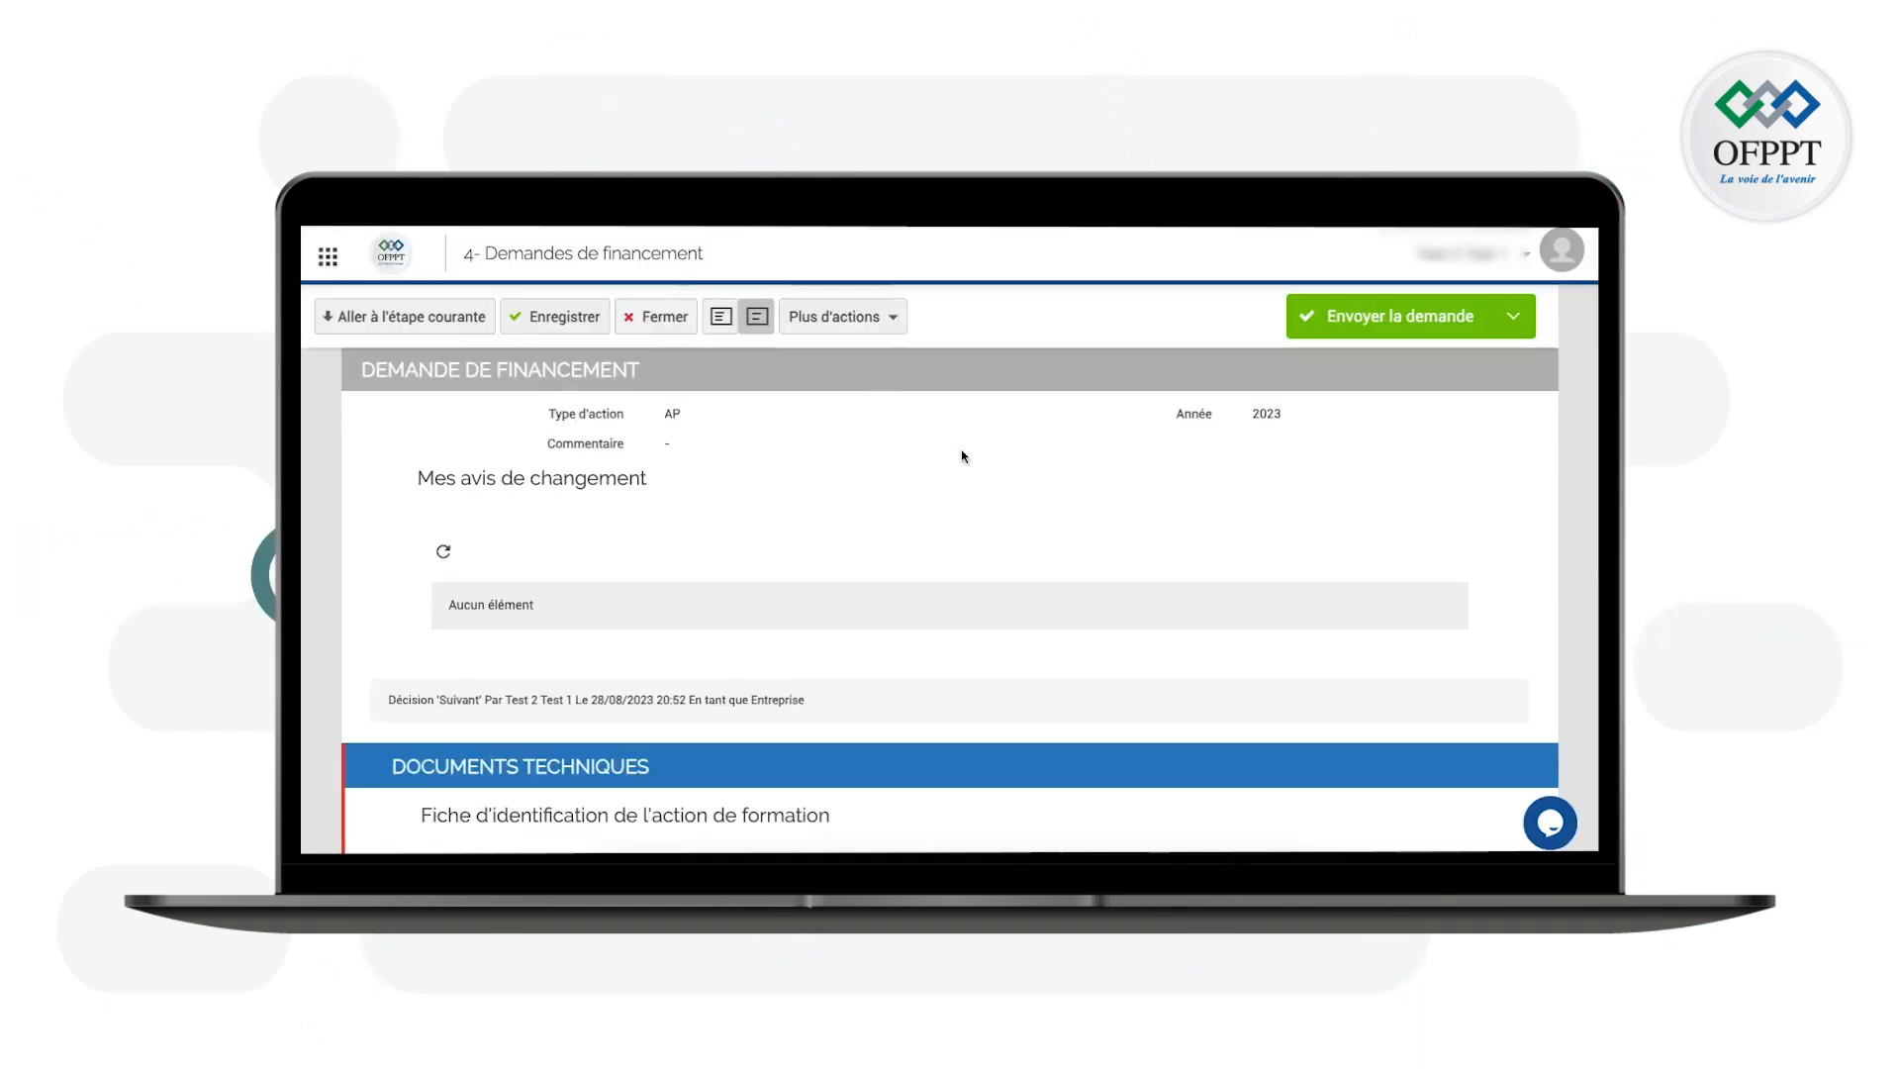
pyautogui.scroll(-5, 956, 465)
pyautogui.scroll(-10, 951, 603)
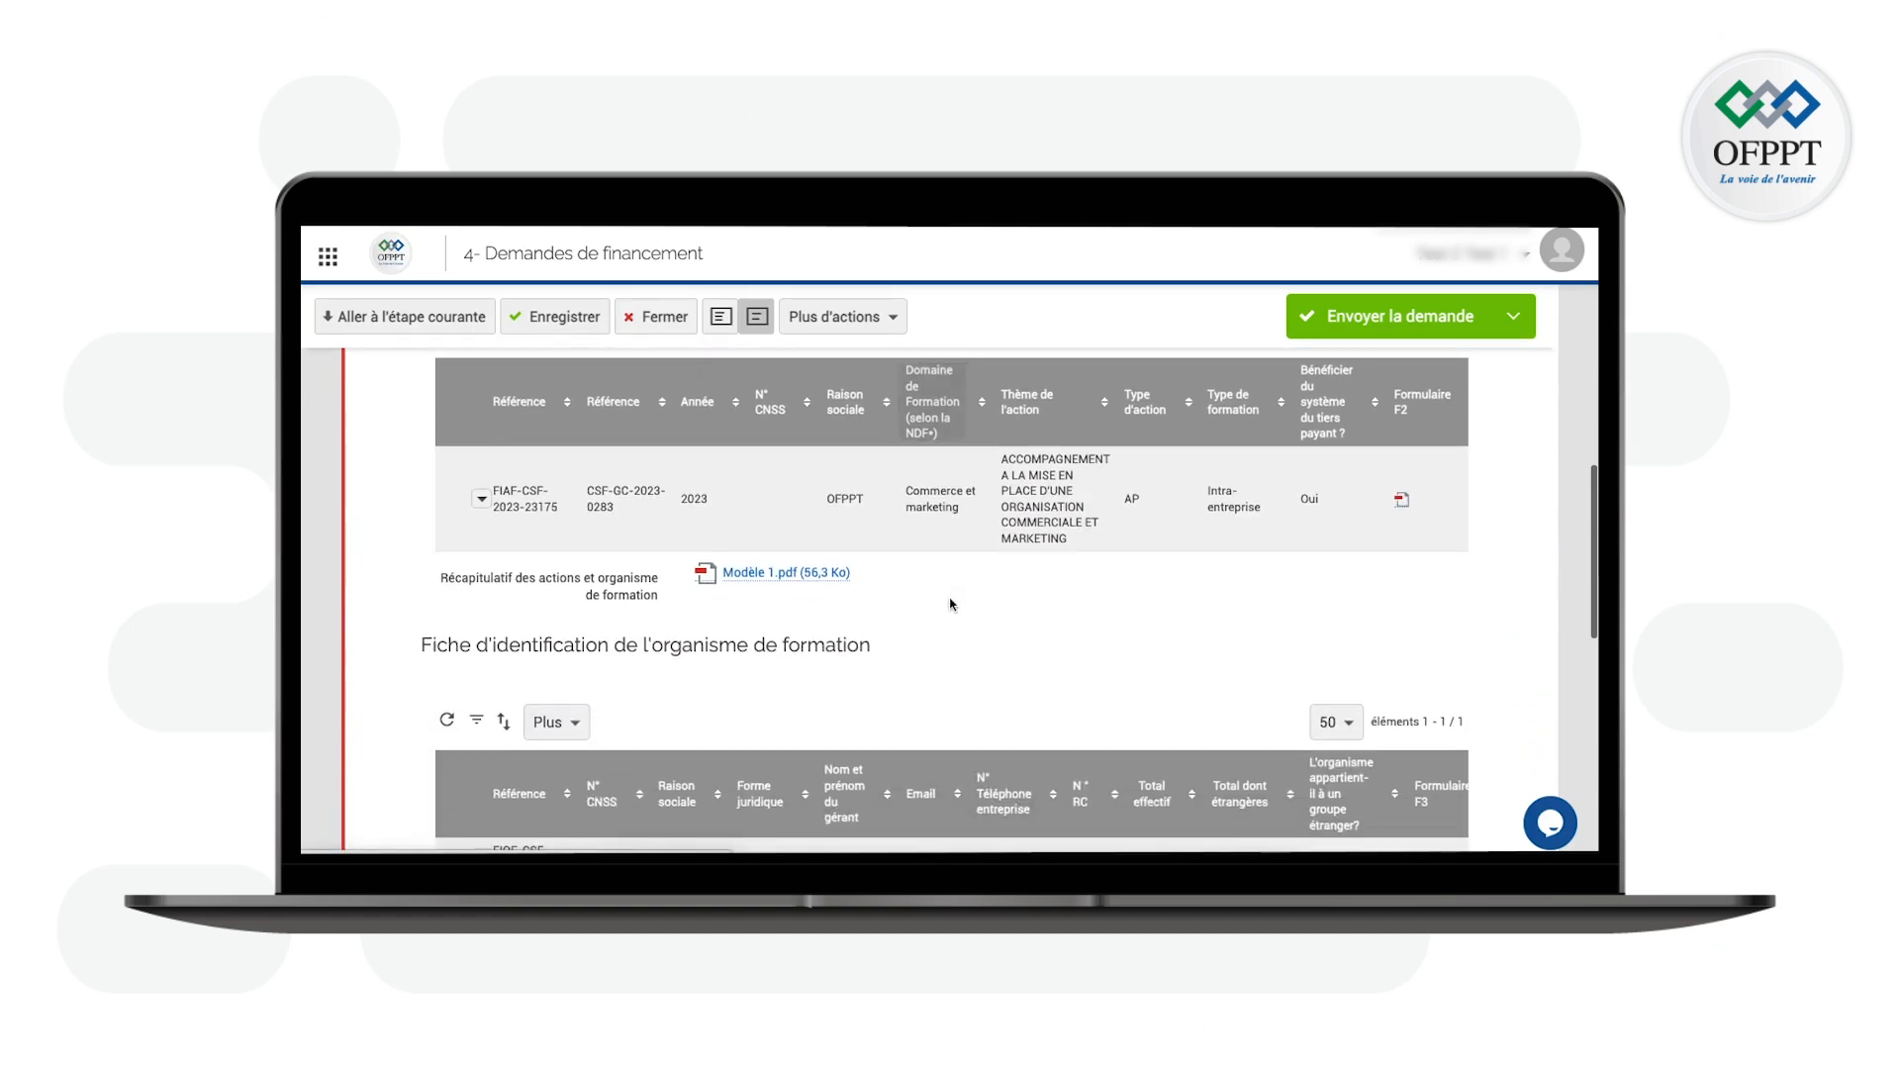